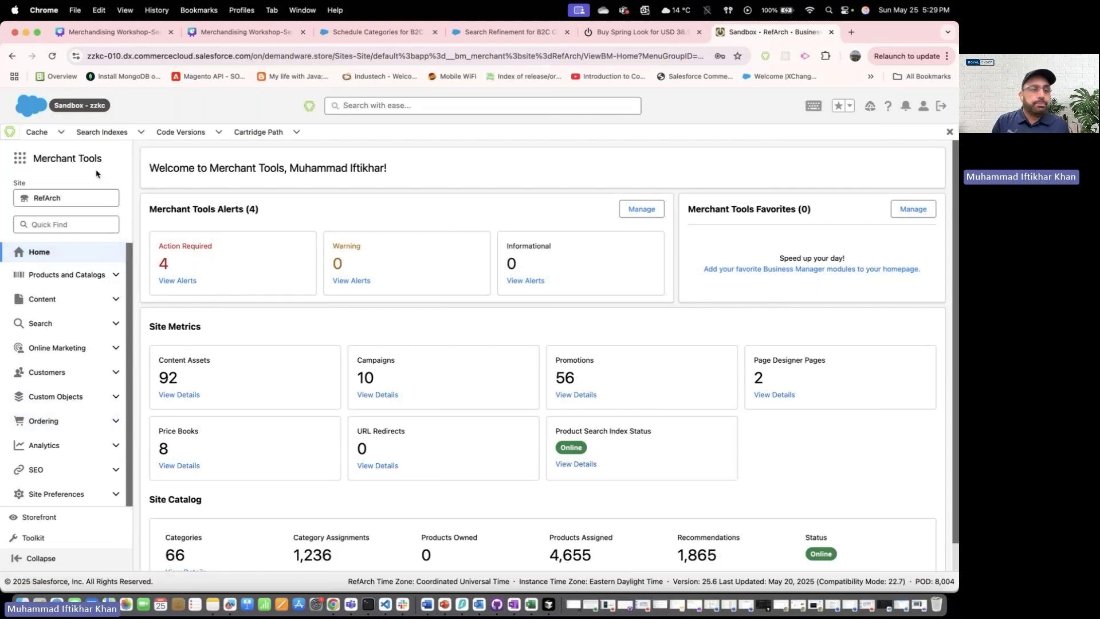
Open the Catalogs list under Products and Catalogs for the RefArch site.
{"action": "left_click", "coordinate": [21, 165]}
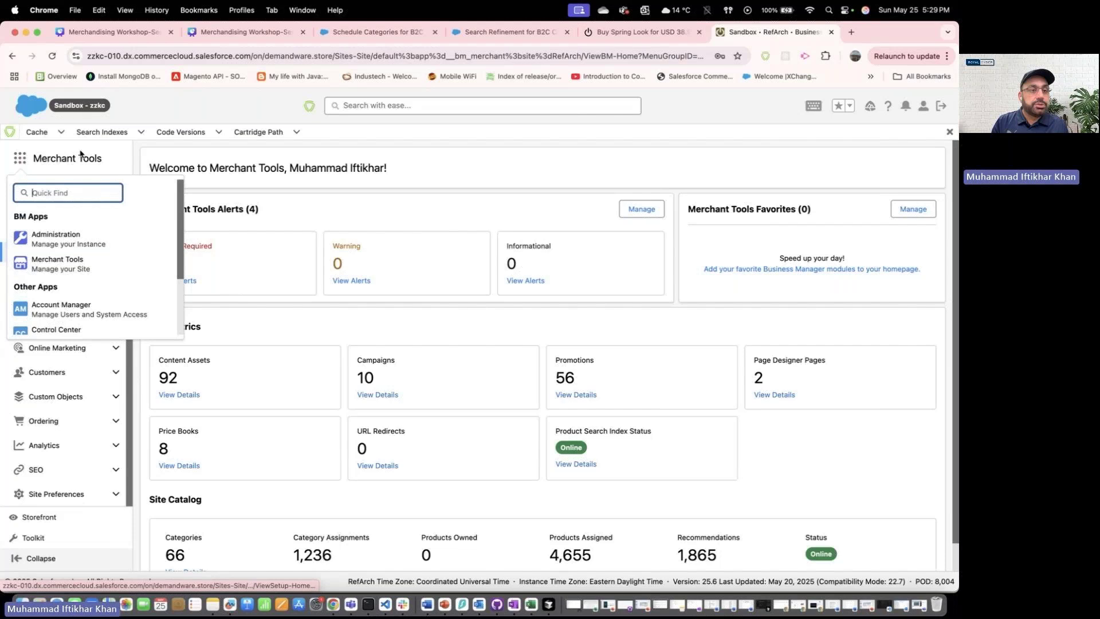
{"action": "left_click", "coordinate": [105, 155]}
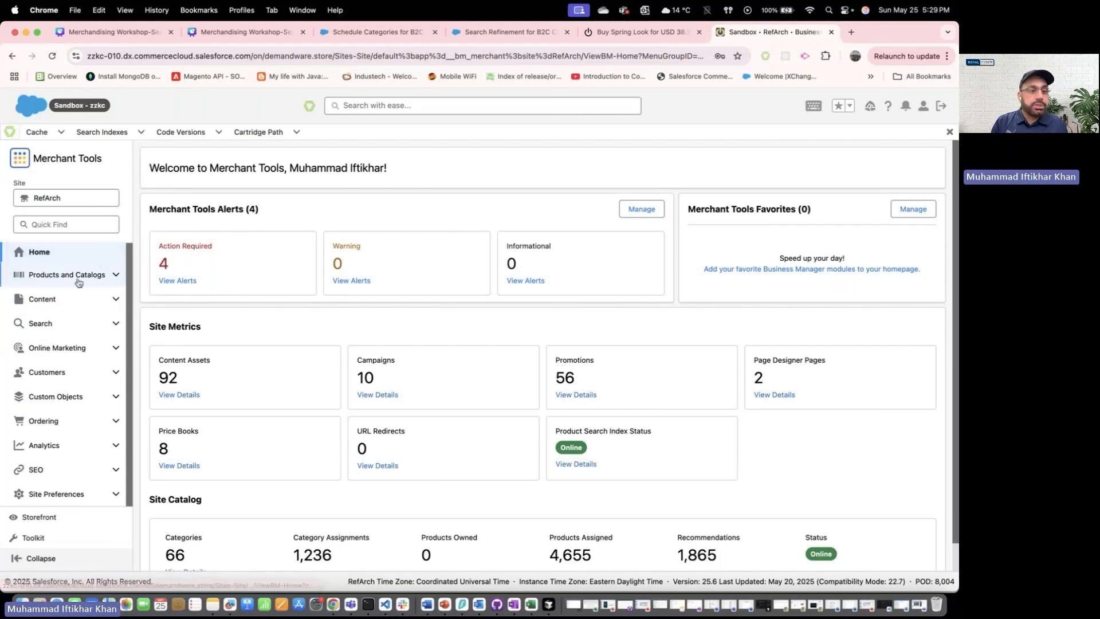
{"action": "left_click", "coordinate": [111, 276]}
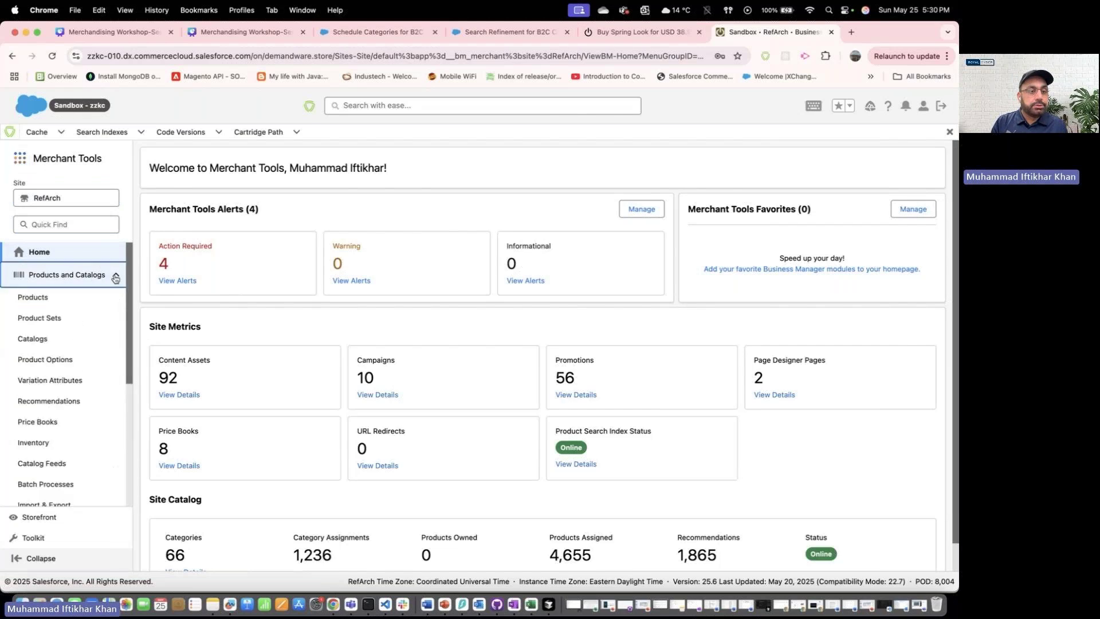
{"action": "left_click", "coordinate": [41, 342]}
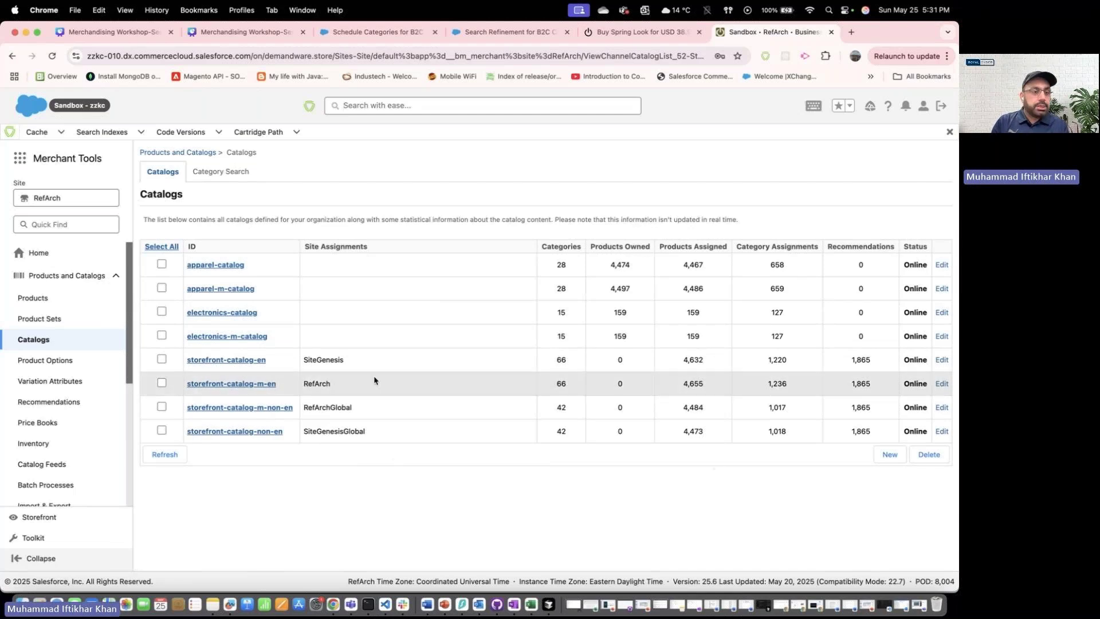
List the RefArch products with an empty simple search and switch the product search to Advanced mode.
{"action": "left_click", "coordinate": [28, 298]}
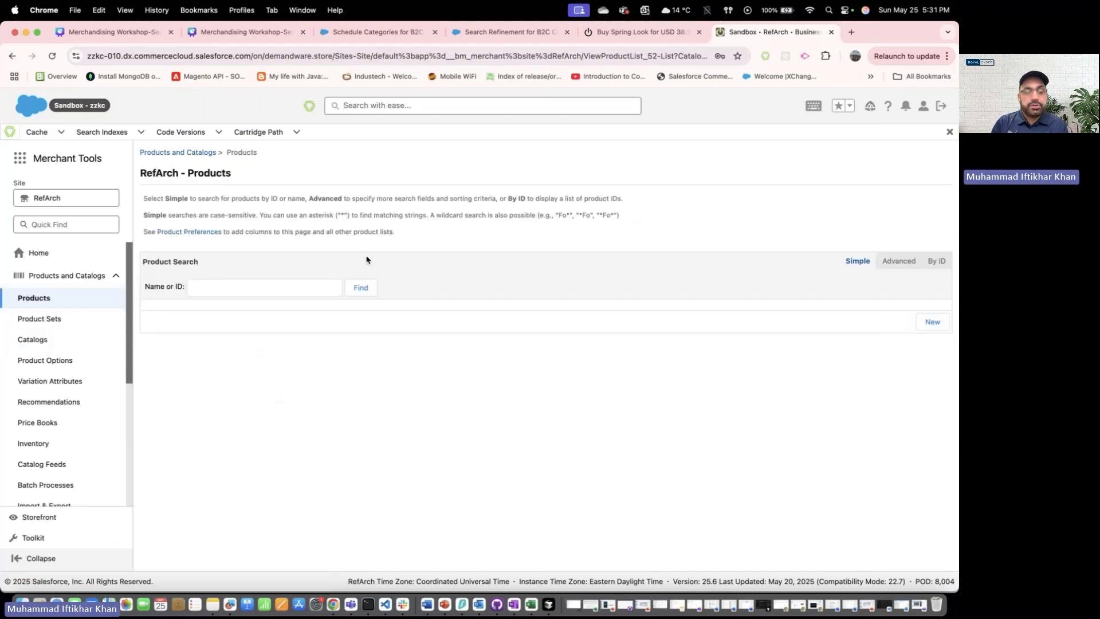
{"action": "left_click", "coordinate": [375, 287]}
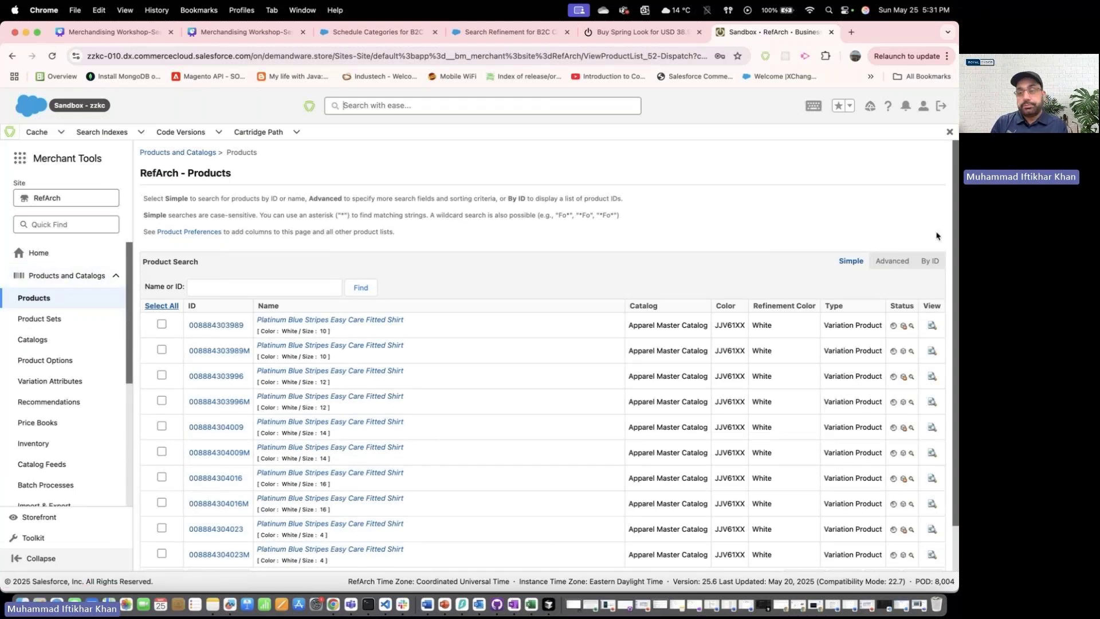
{"action": "left_click", "coordinate": [892, 261]}
{"action": "scroll", "coordinate": [774, 286], "scroll_direction": "down", "scroll_amount": 2}
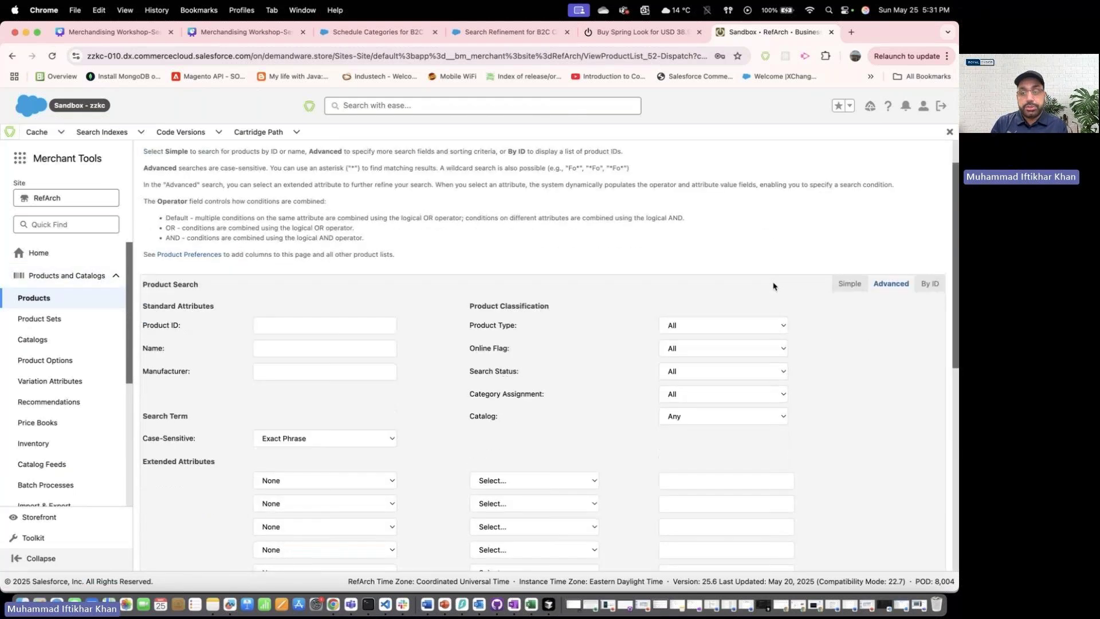
{"action": "scroll", "coordinate": [773, 286], "scroll_direction": "down", "scroll_amount": 1}
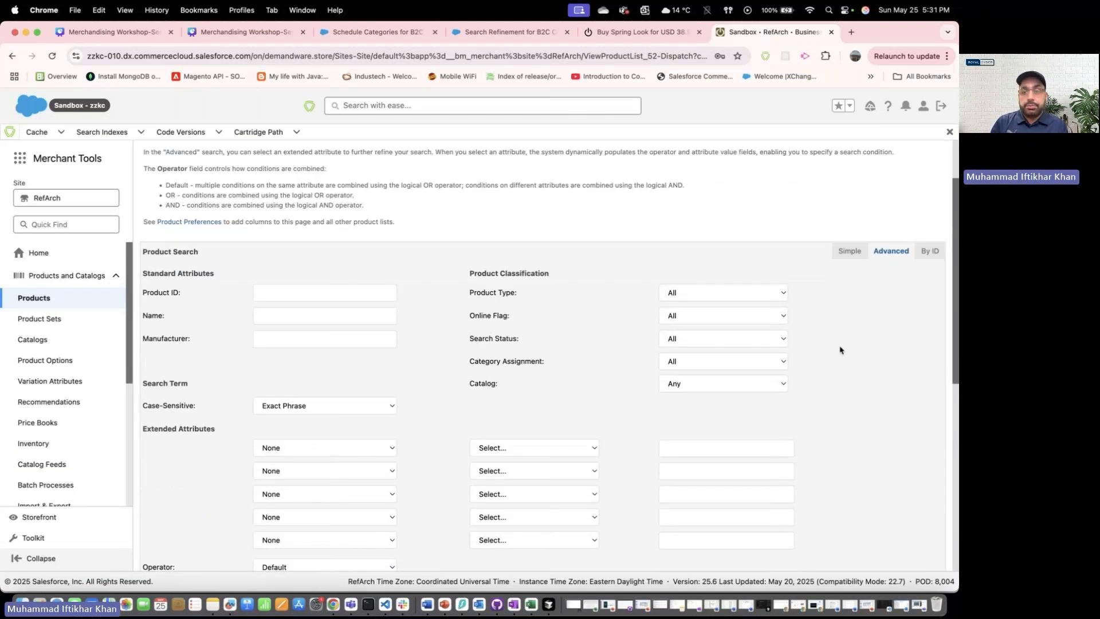
{"action": "scroll", "coordinate": [840, 350], "scroll_direction": "down", "scroll_amount": 2}
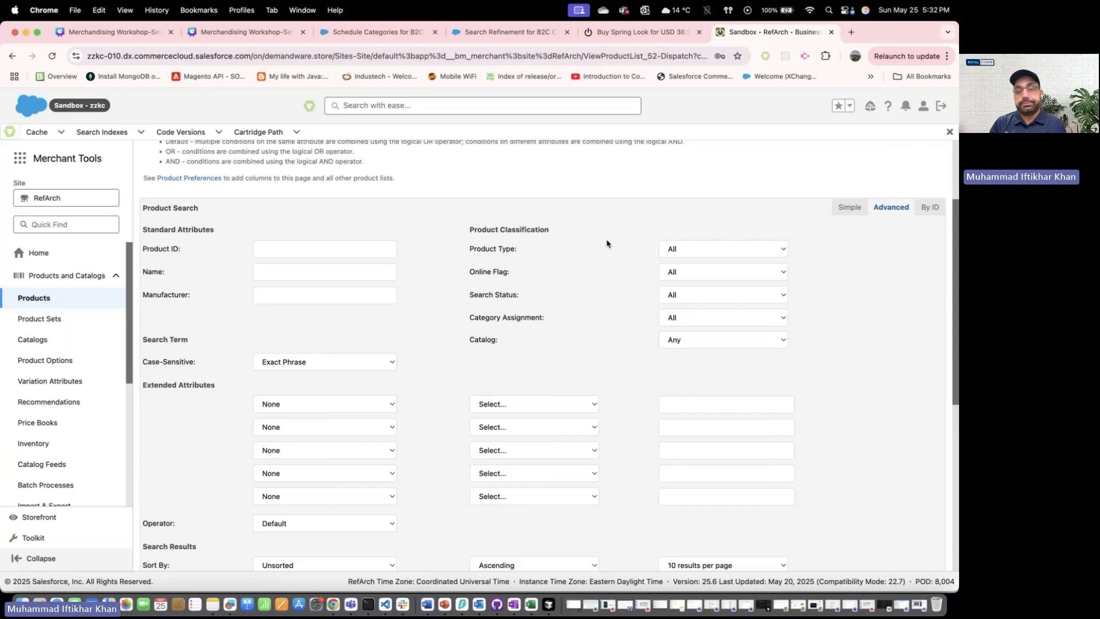
Run the advanced search with Product Type set to Product and review the listed items.
{"action": "left_click", "coordinate": [682, 248]}
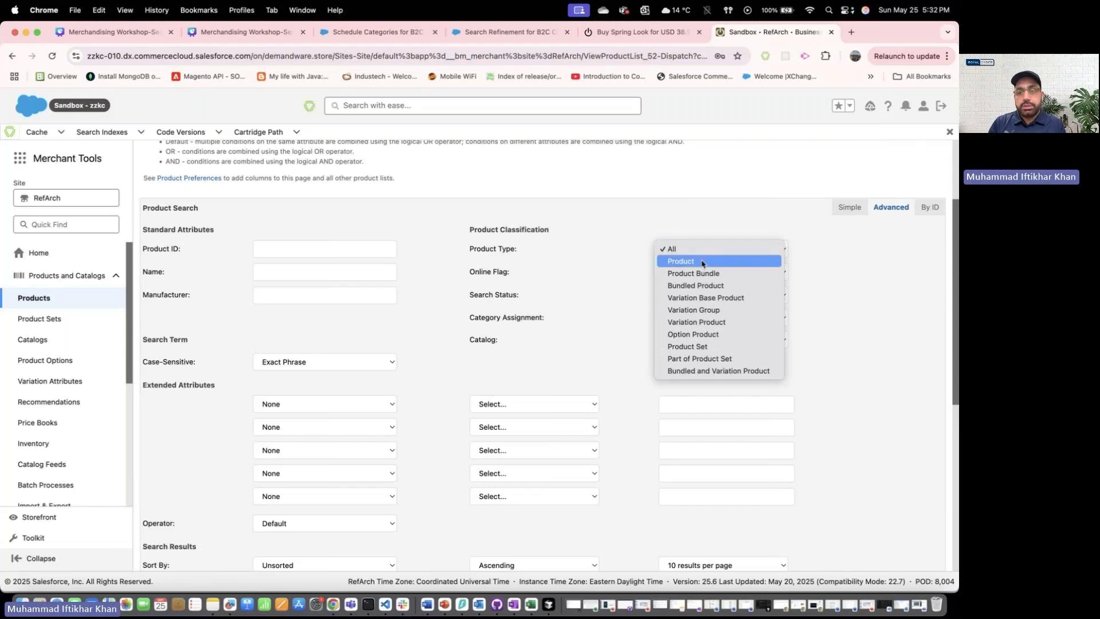
{"action": "left_click", "coordinate": [700, 262]}
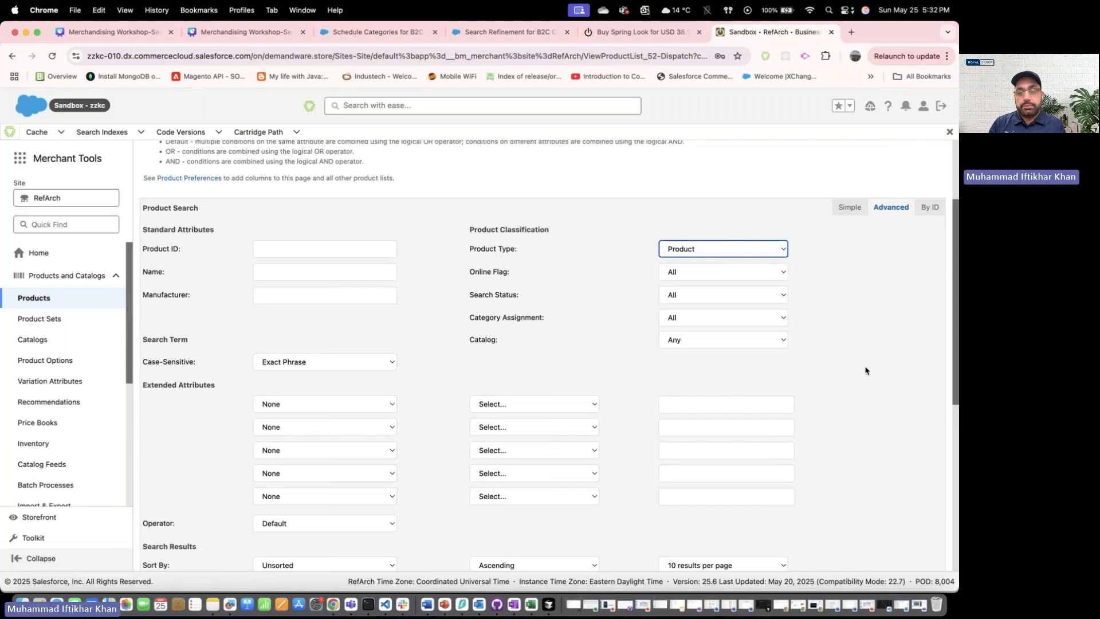
{"action": "scroll", "coordinate": [866, 370], "scroll_direction": "down", "scroll_amount": 5}
{"action": "left_click", "coordinate": [926, 381]}
{"action": "scroll", "coordinate": [857, 434], "scroll_direction": "down", "scroll_amount": 6}
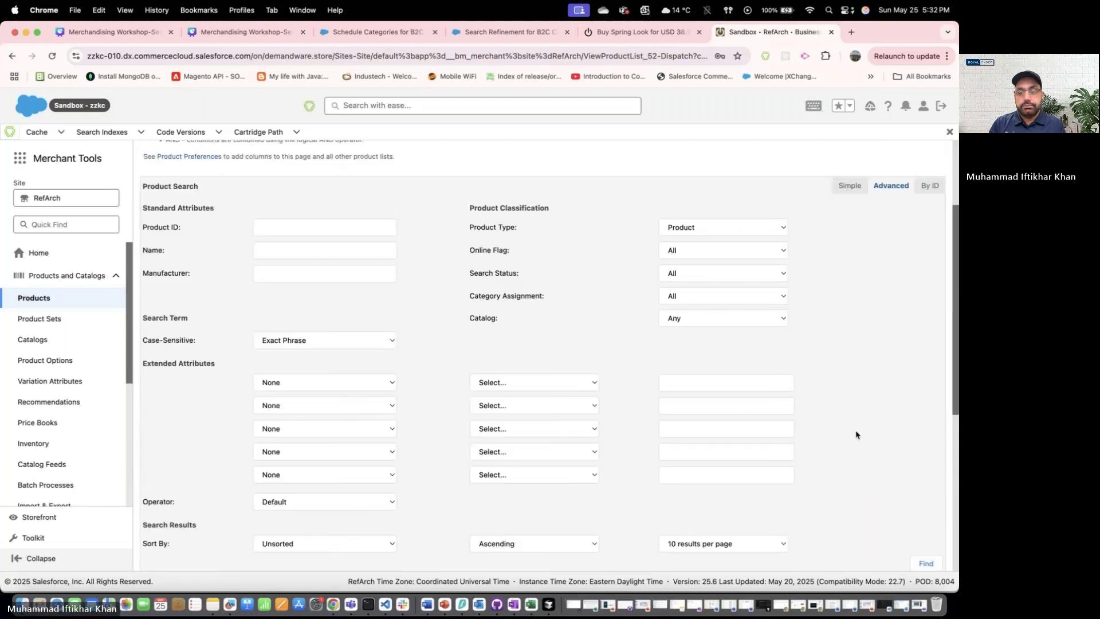
{"action": "scroll", "coordinate": [856, 433], "scroll_direction": "down", "scroll_amount": 3}
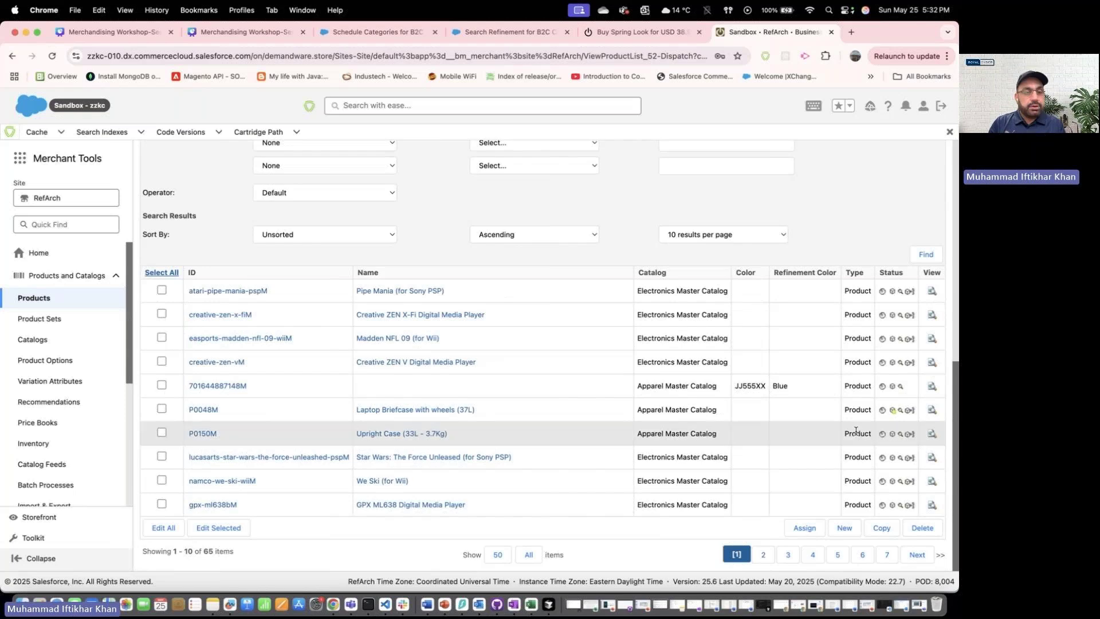
Run the advanced search again with Product Type set to Variation Base Product and review the listed items.
{"action": "scroll", "coordinate": [820, 392], "scroll_direction": "up", "scroll_amount": 9}
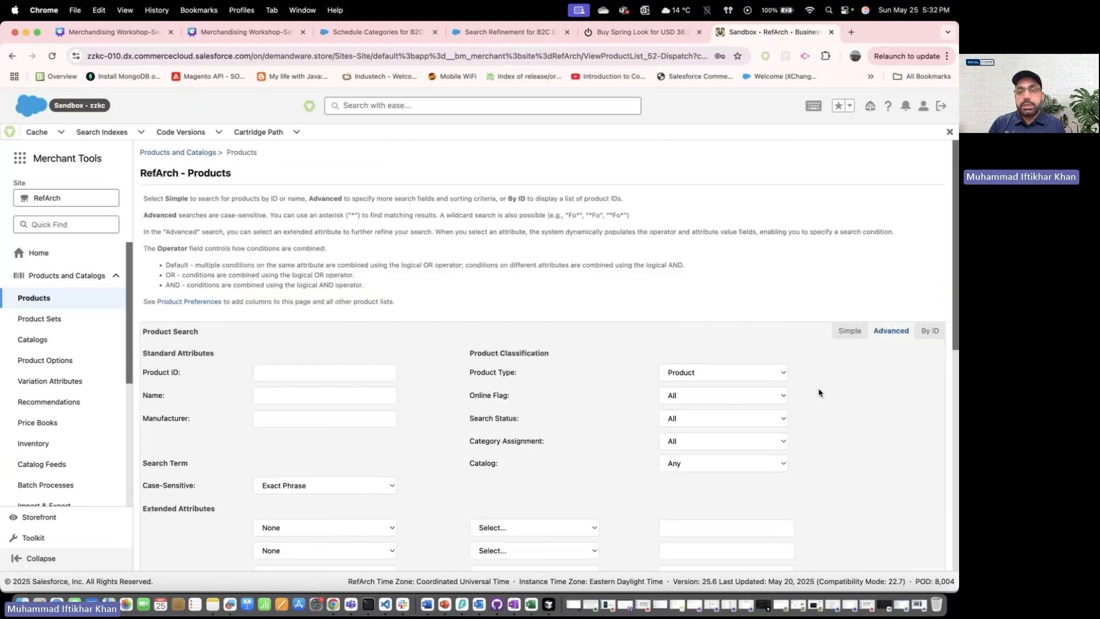
{"action": "left_click", "coordinate": [775, 374]}
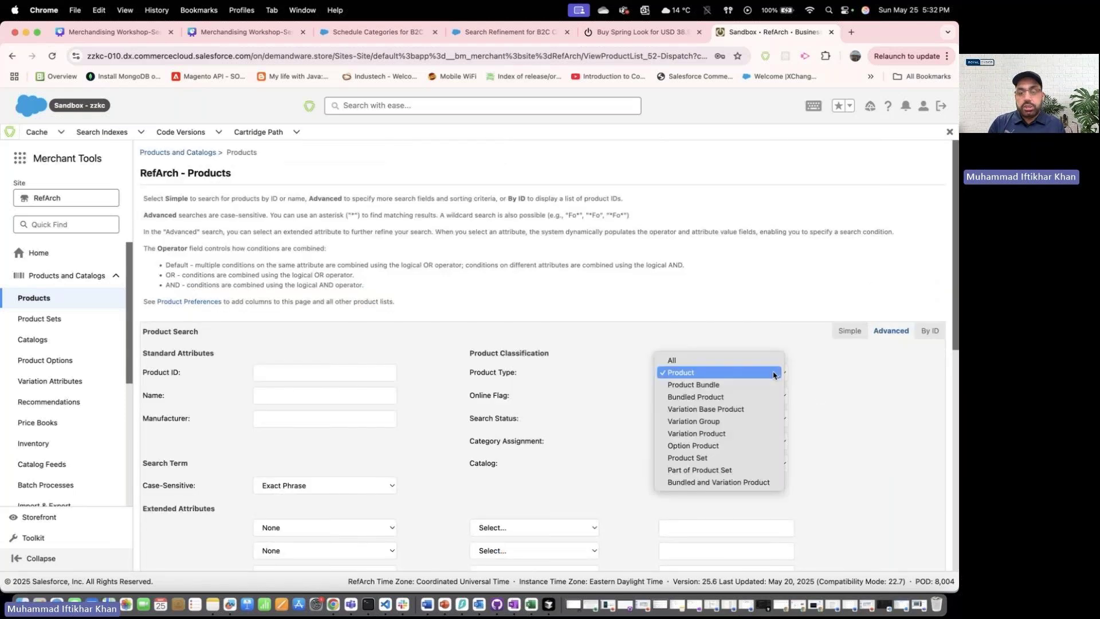
{"action": "left_click", "coordinate": [728, 410]}
{"action": "scroll", "coordinate": [878, 395], "scroll_direction": "down", "scroll_amount": 1}
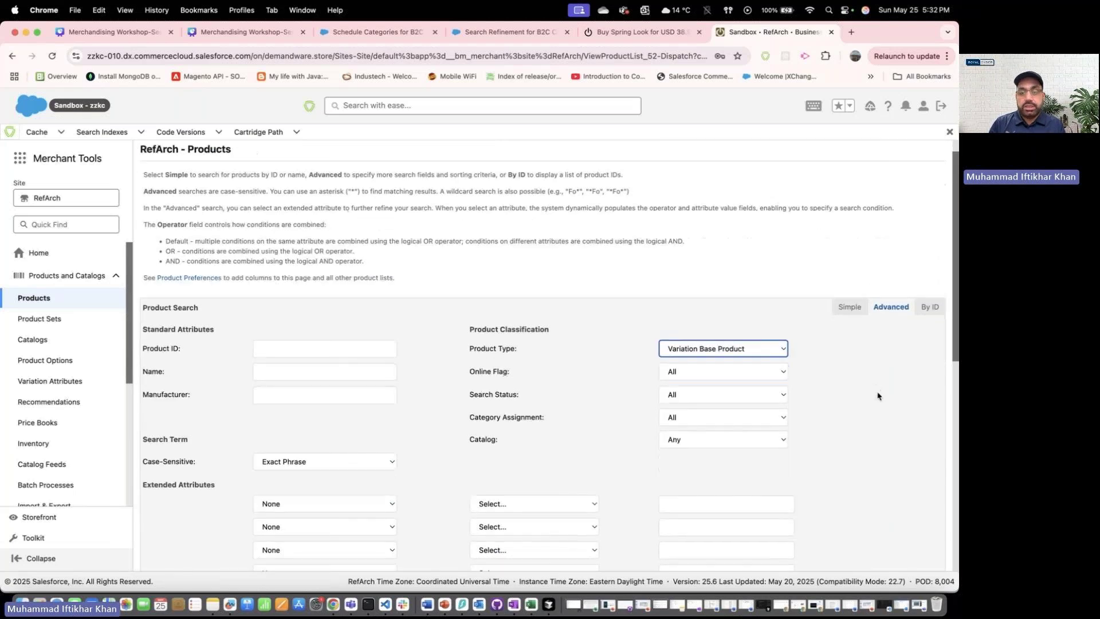
{"action": "scroll", "coordinate": [878, 396], "scroll_direction": "down", "scroll_amount": 2}
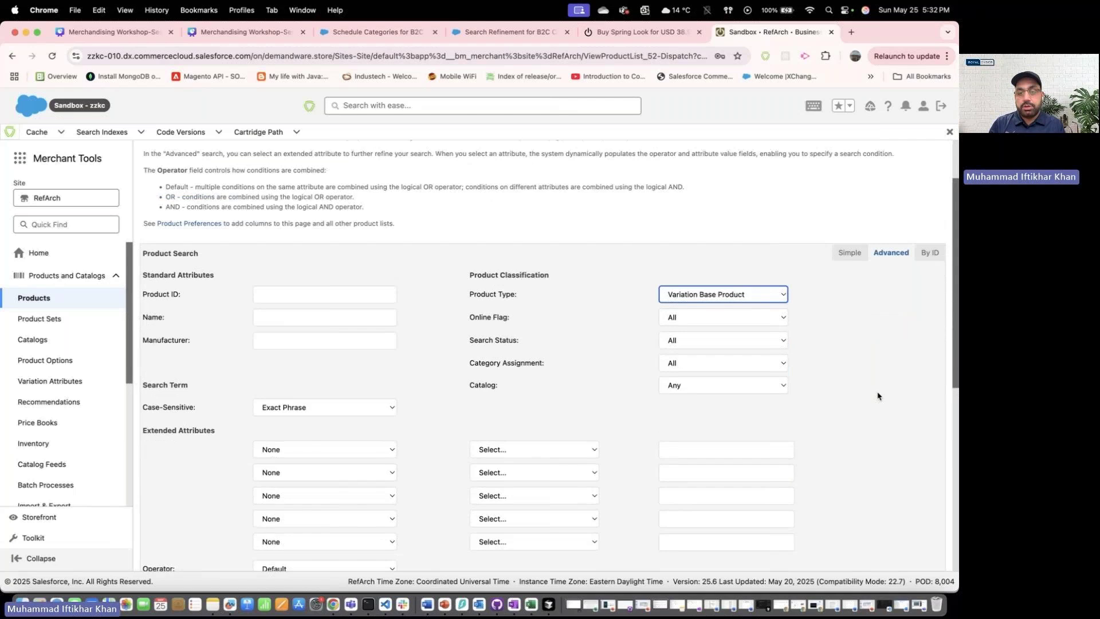
{"action": "scroll", "coordinate": [845, 397], "scroll_direction": "down", "scroll_amount": 5}
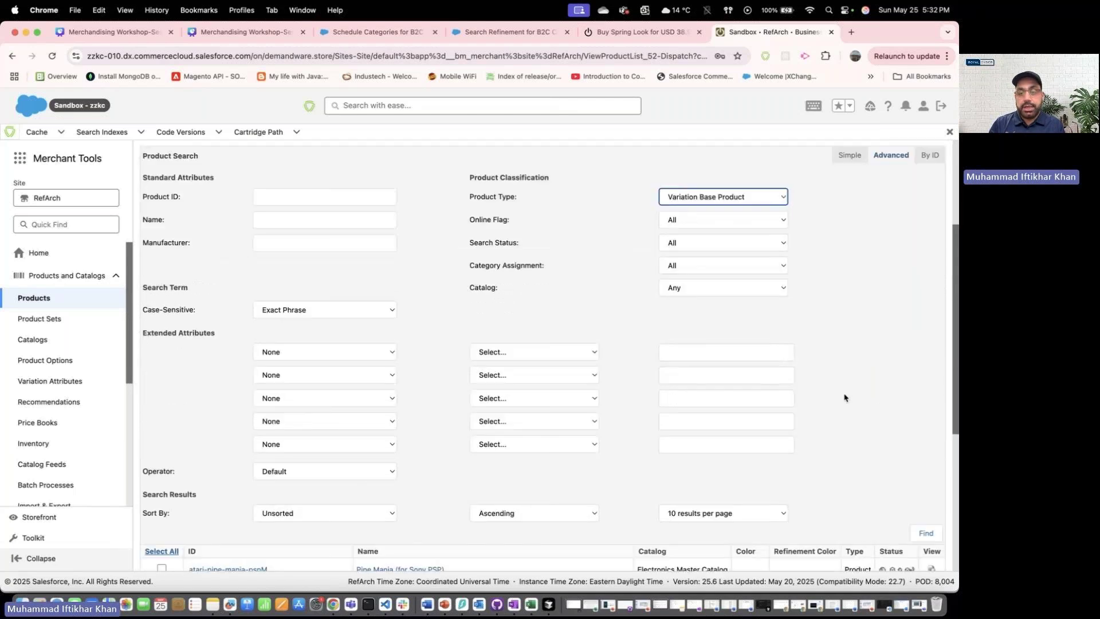
{"action": "scroll", "coordinate": [845, 397], "scroll_direction": "down", "scroll_amount": 5}
{"action": "left_click", "coordinate": [926, 423]}
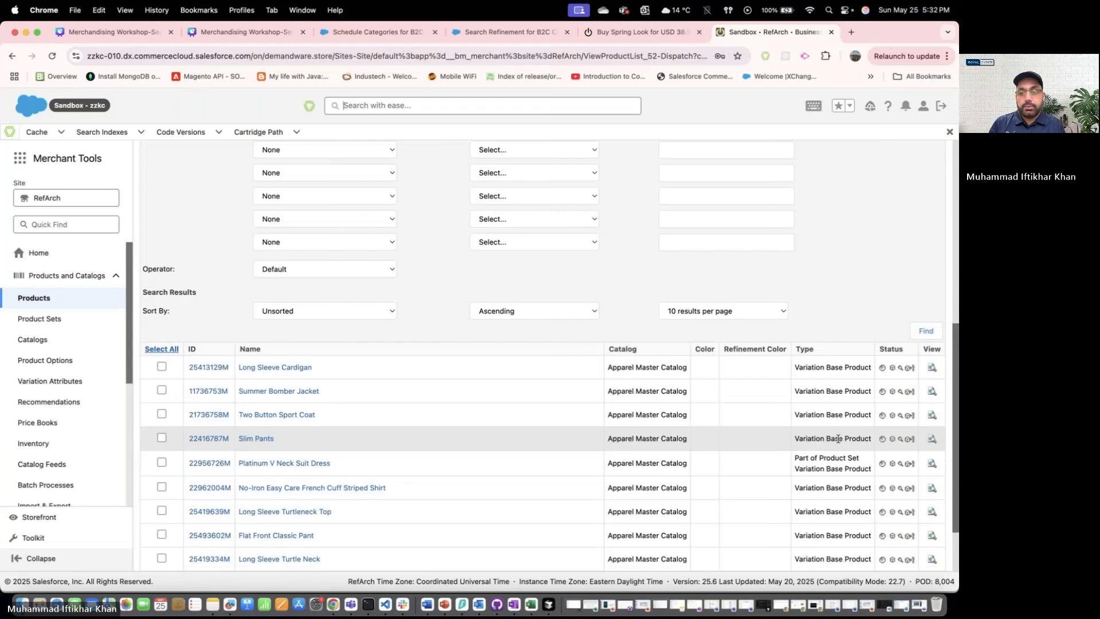
{"action": "scroll", "coordinate": [838, 439], "scroll_direction": "down", "scroll_amount": 3}
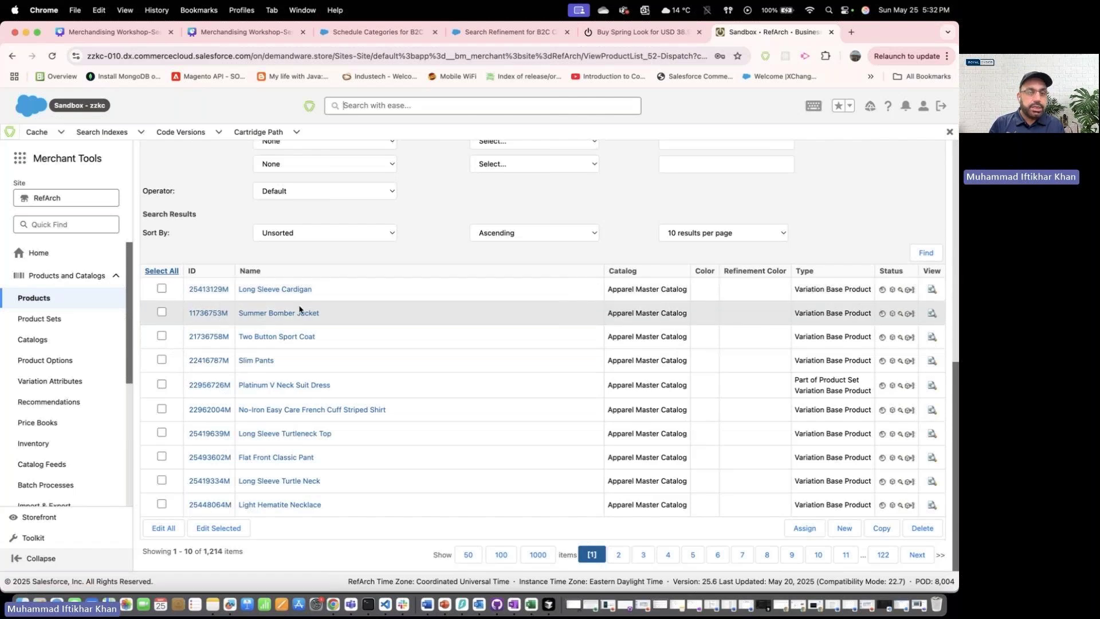
Open the Long Sleeve Cardigan base product in a new browser tab and switch to it.
{"action": "right_click", "coordinate": [221, 291]}
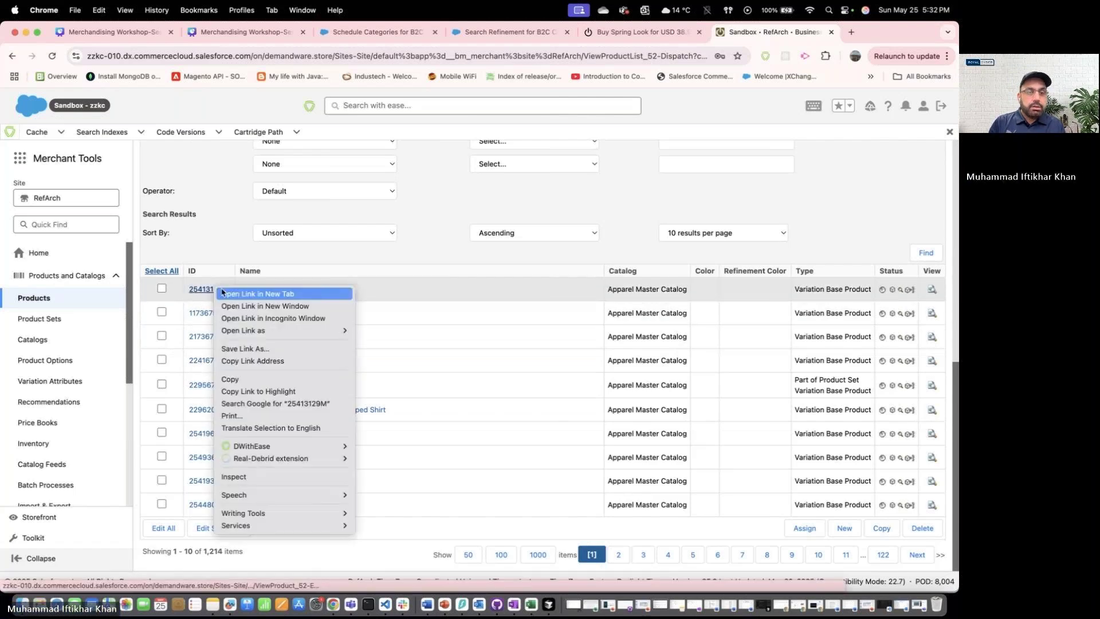
{"action": "left_click", "coordinate": [223, 293]}
{"action": "left_click", "coordinate": [819, 33]}
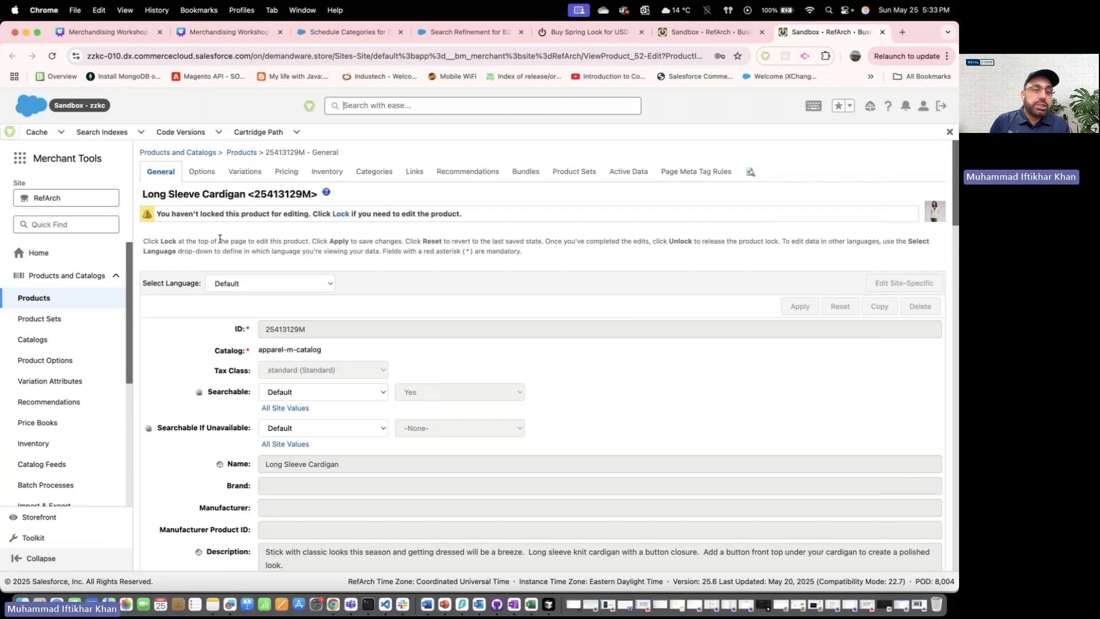
Examine the Long Sleeve Cardigan's variation attributes, variation groups and variation products.
{"action": "left_click", "coordinate": [254, 173]}
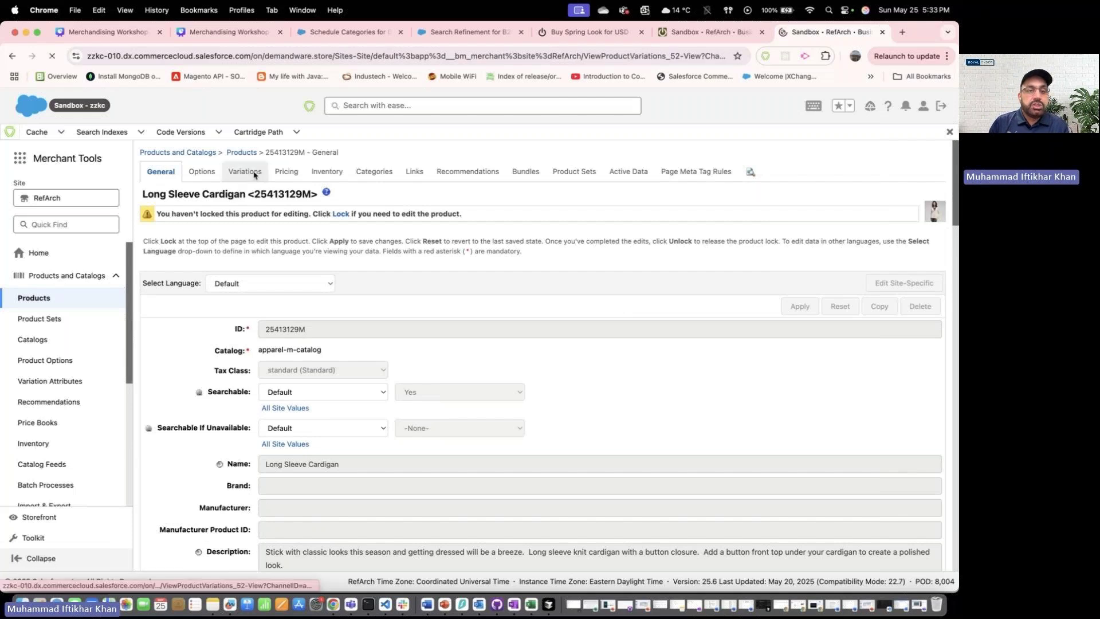
{"action": "scroll", "coordinate": [367, 397], "scroll_direction": "down", "scroll_amount": 2}
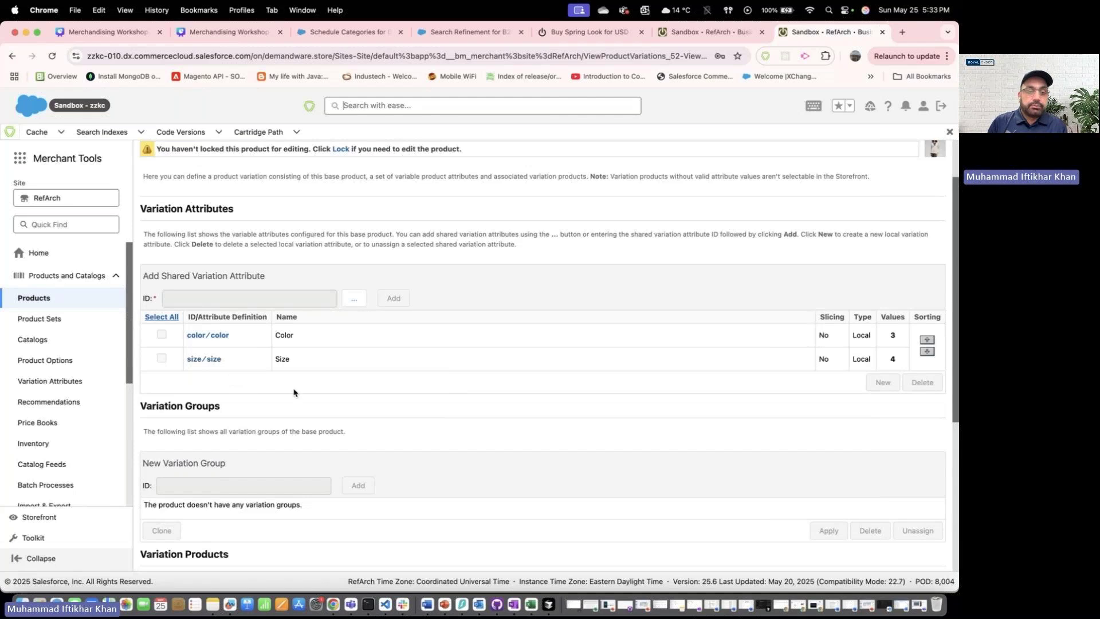
{"action": "scroll", "coordinate": [294, 392], "scroll_direction": "down", "scroll_amount": 5}
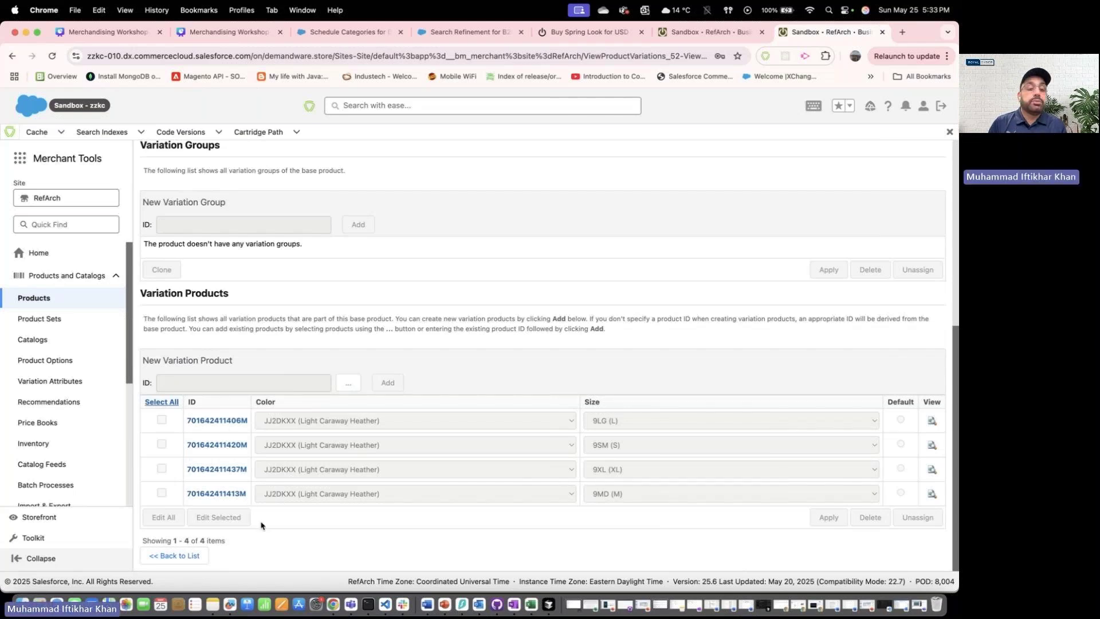
{"action": "scroll", "coordinate": [396, 319], "scroll_direction": "up", "scroll_amount": 6}
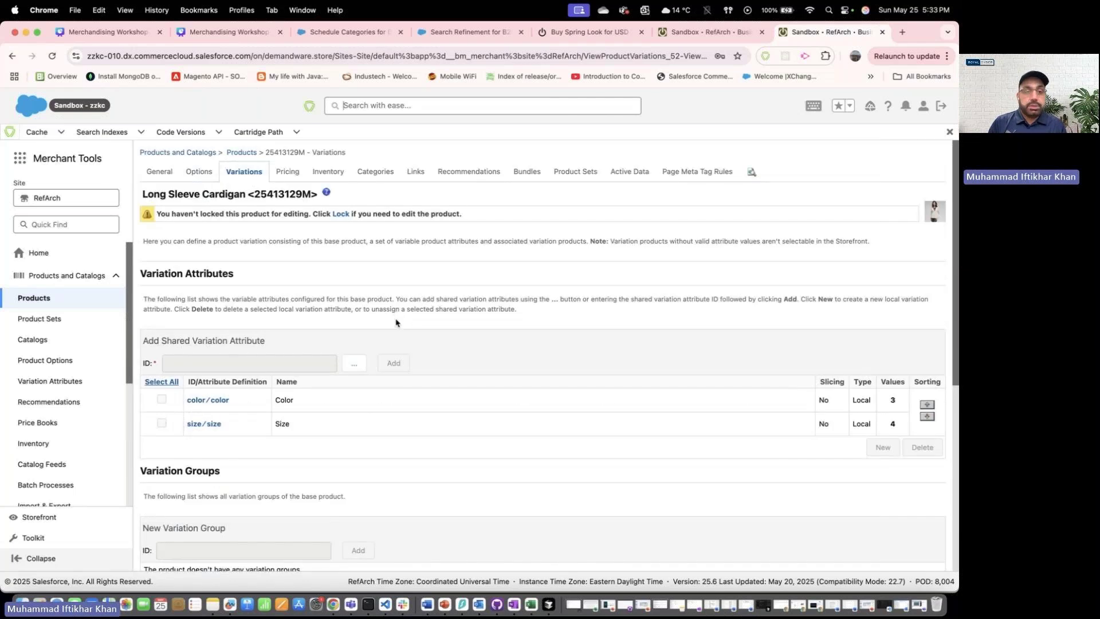
{"action": "scroll", "coordinate": [432, 364], "scroll_direction": "down", "scroll_amount": 5}
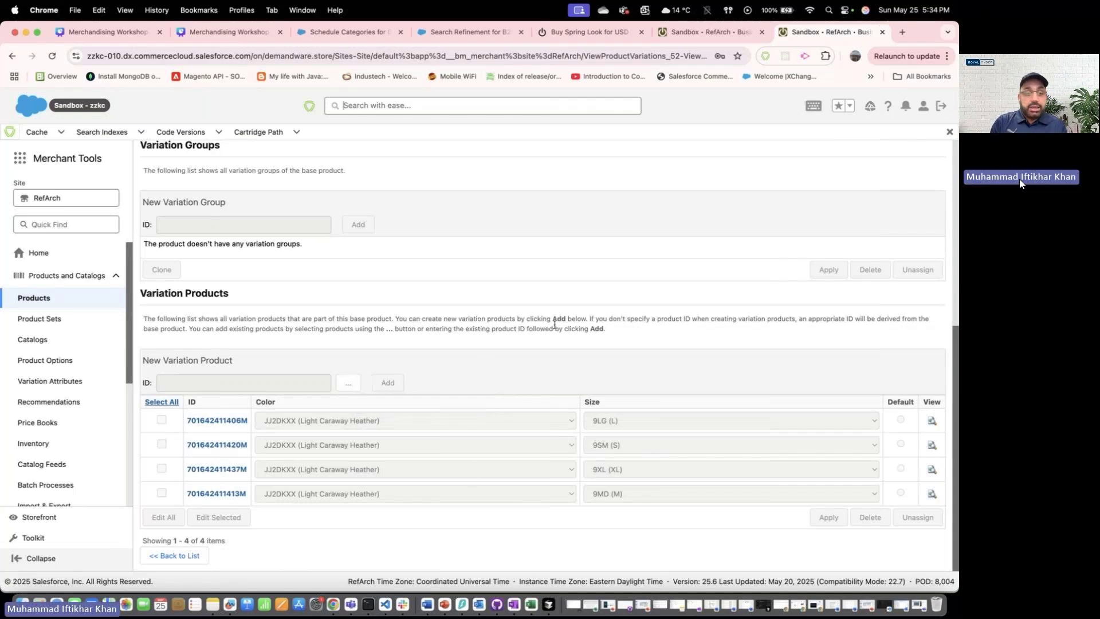
{"action": "scroll", "coordinate": [554, 324], "scroll_direction": "up", "scroll_amount": 5}
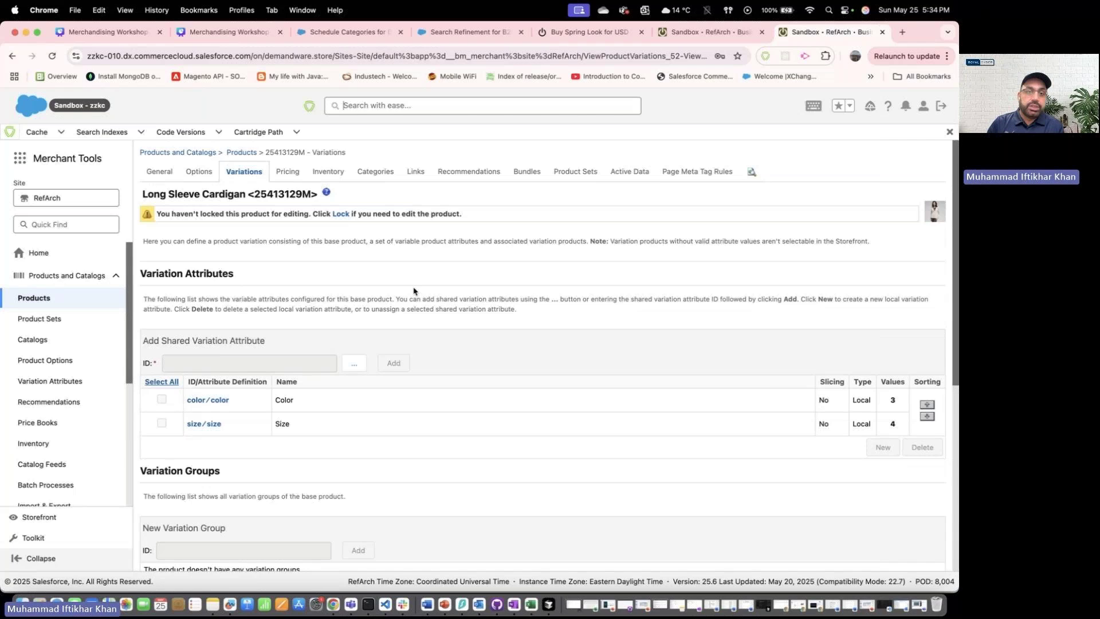
{"action": "scroll", "coordinate": [414, 291], "scroll_direction": "down", "scroll_amount": 1}
{"action": "scroll", "coordinate": [415, 291], "scroll_direction": "down", "scroll_amount": 10}
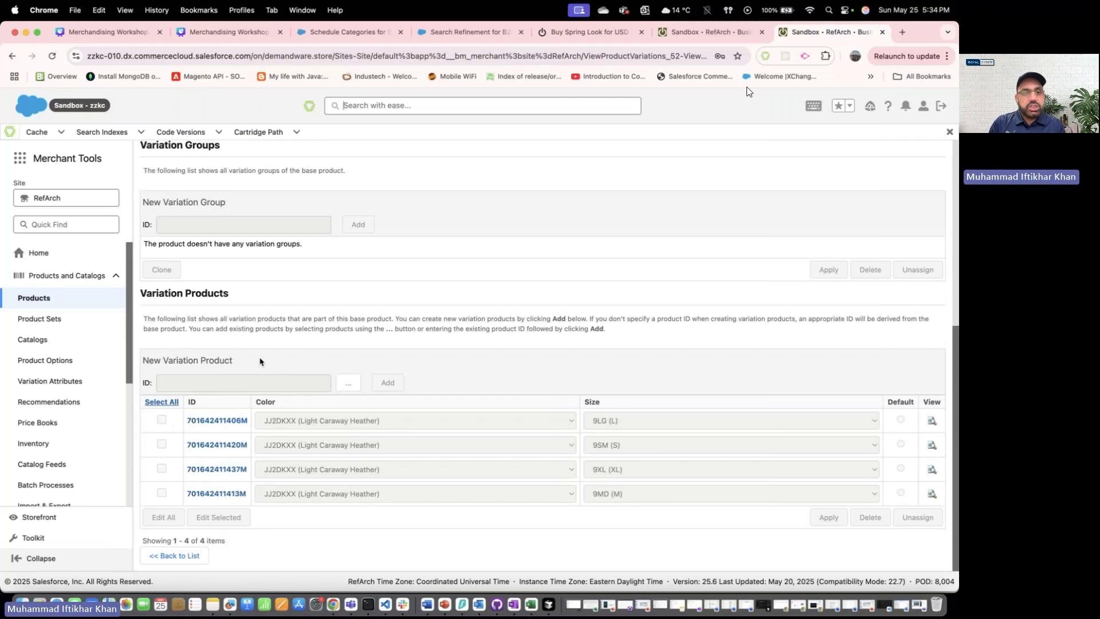
{"action": "scroll", "coordinate": [368, 328], "scroll_direction": "up", "scroll_amount": 10}
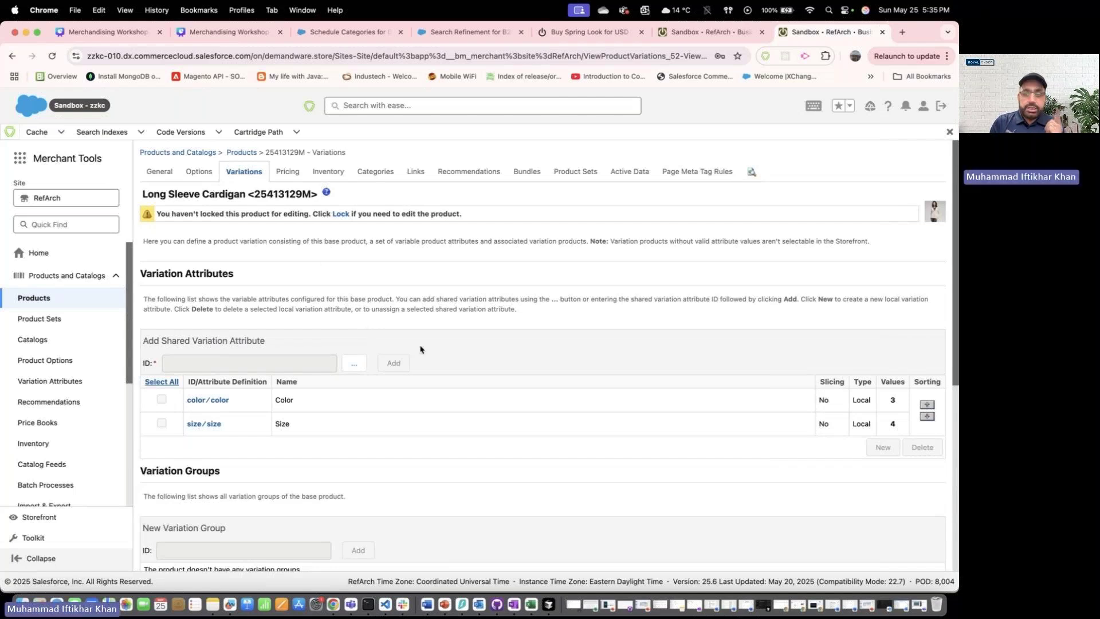
{"action": "scroll", "coordinate": [420, 344], "scroll_direction": "down", "scroll_amount": 5}
{"action": "scroll", "coordinate": [420, 343], "scroll_direction": "down", "scroll_amount": 1}
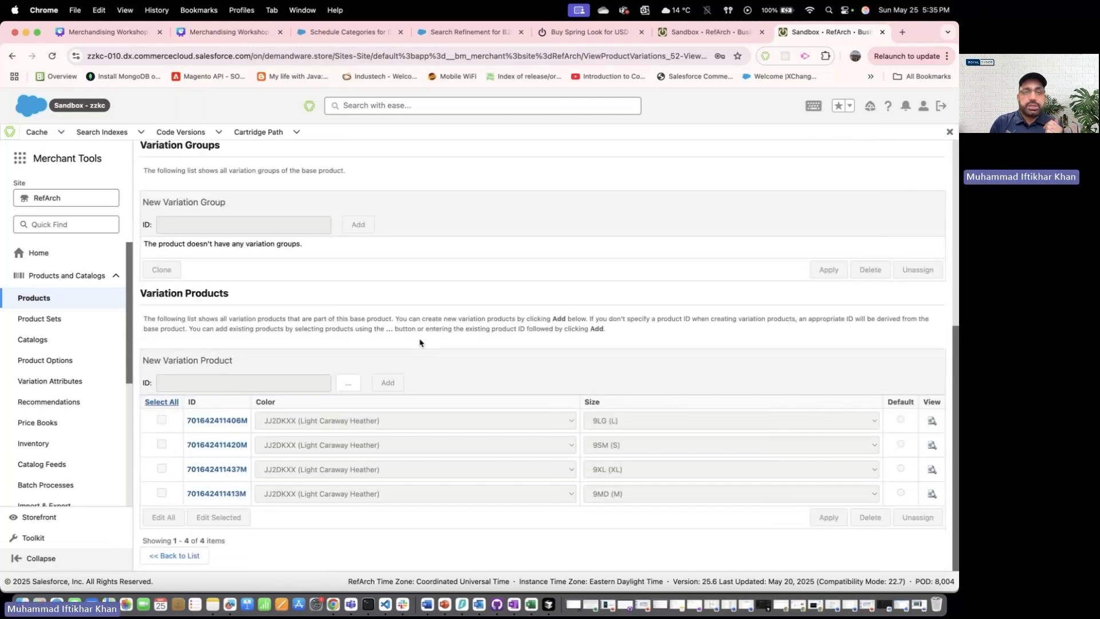
{"action": "scroll", "coordinate": [420, 343], "scroll_direction": "up", "scroll_amount": 6}
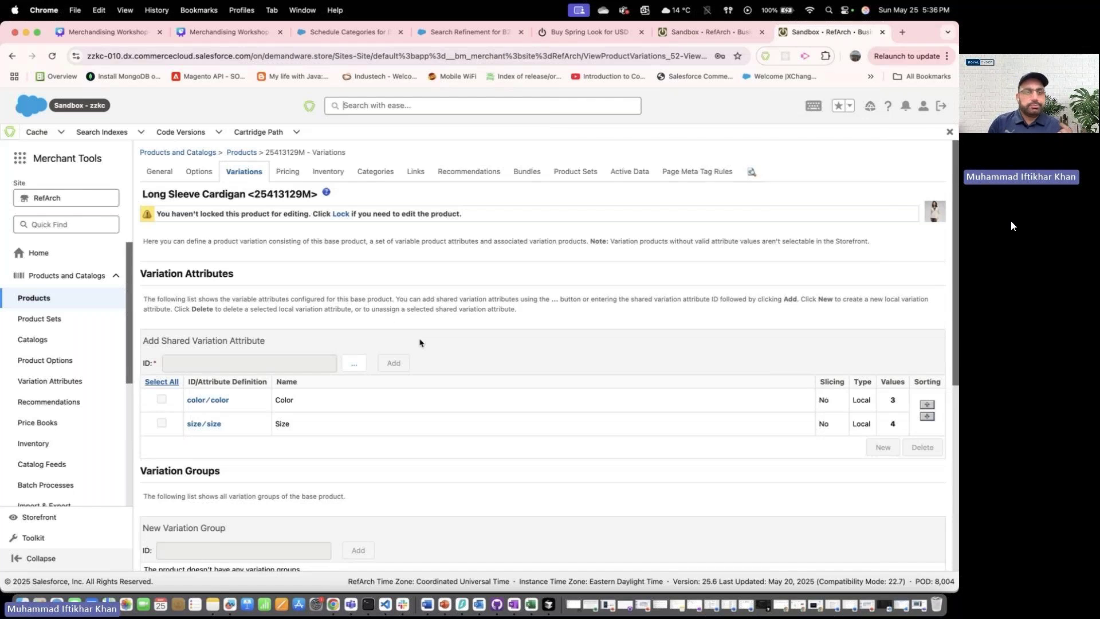
Search the products with Product Type set to Product Bundle and review the listed bundles.
{"action": "left_click", "coordinate": [68, 298]}
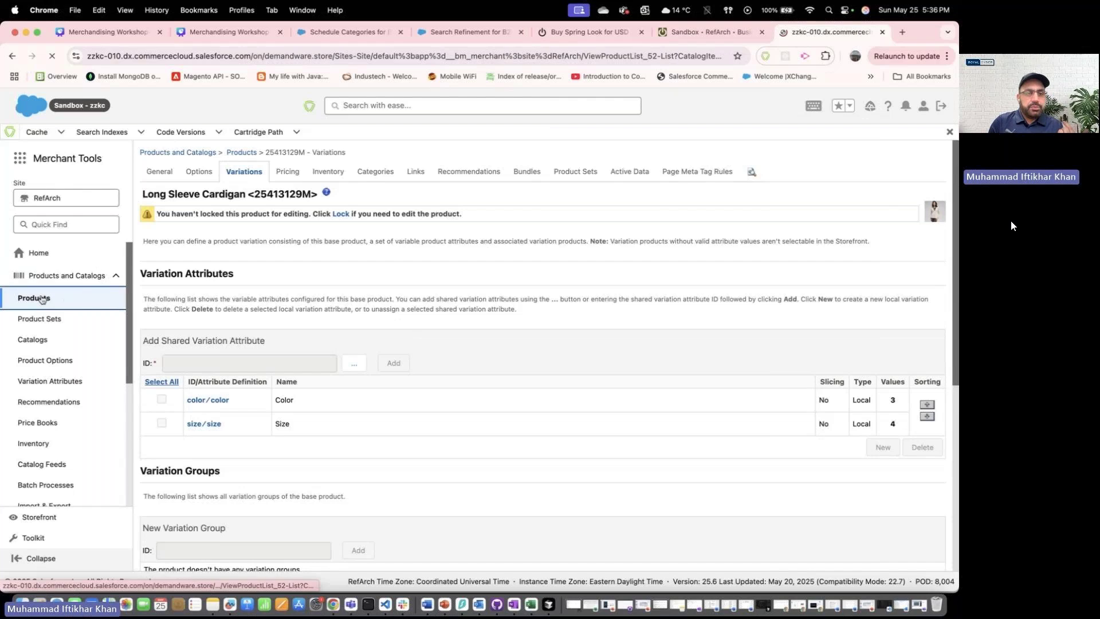
{"action": "scroll", "coordinate": [659, 308], "scroll_direction": "down", "scroll_amount": 1}
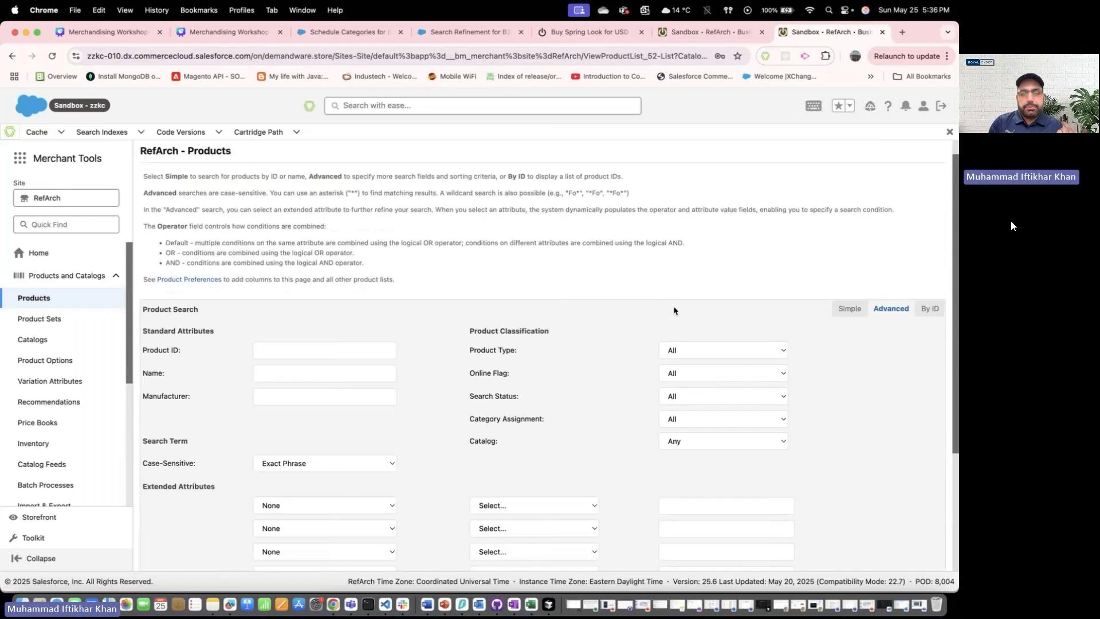
{"action": "scroll", "coordinate": [674, 311], "scroll_direction": "down", "scroll_amount": 1}
{"action": "left_click", "coordinate": [691, 336]}
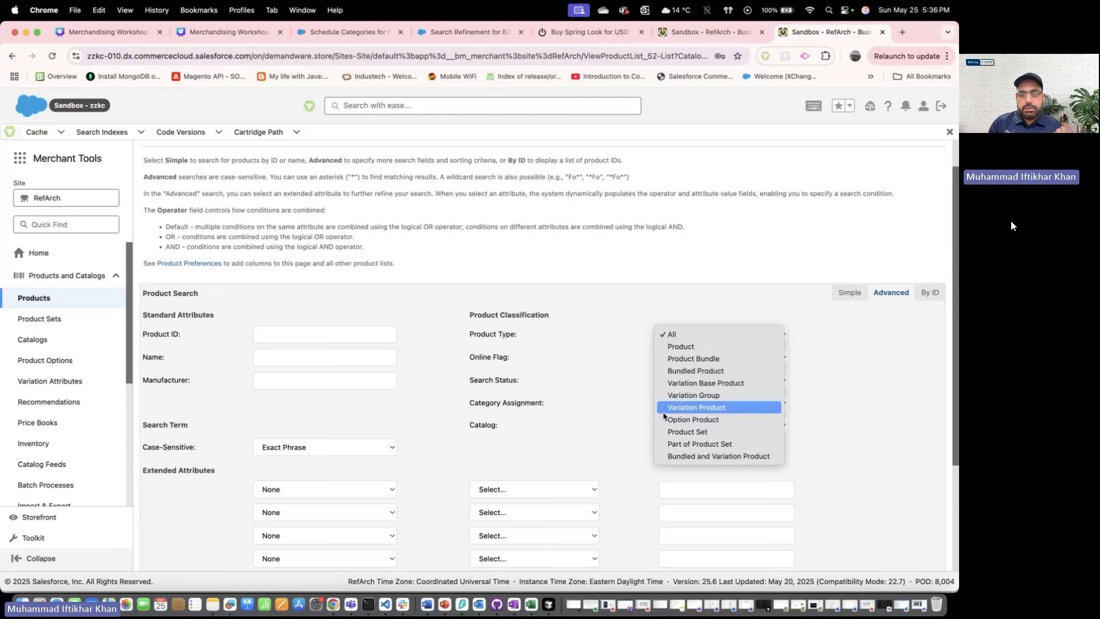
{"action": "left_click", "coordinate": [711, 359]}
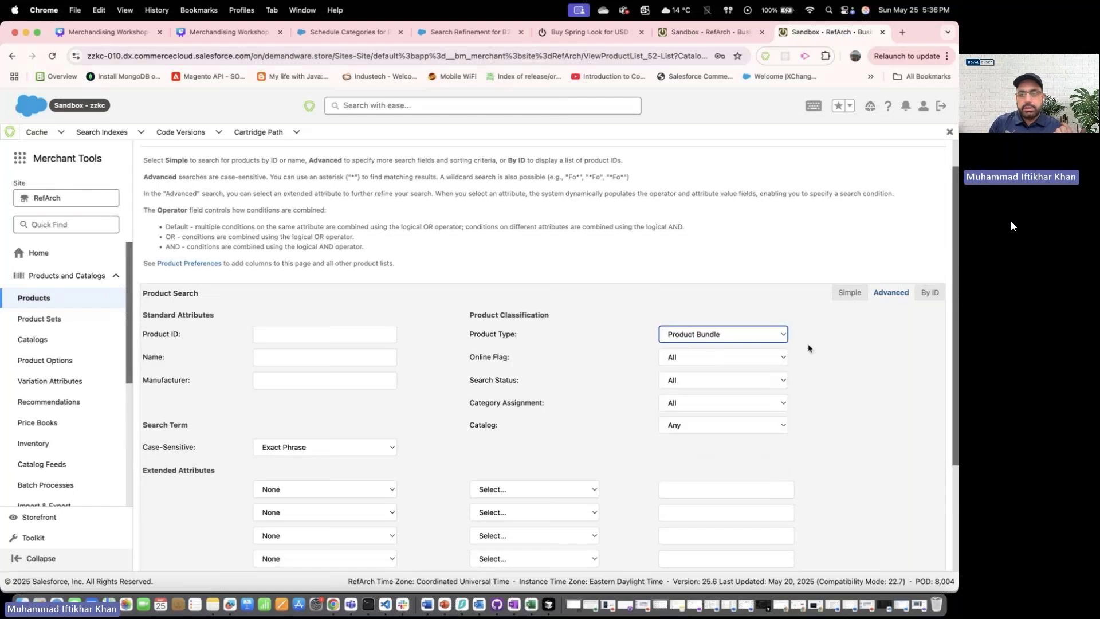
{"action": "scroll", "coordinate": [850, 363], "scroll_direction": "down", "scroll_amount": 5}
{"action": "left_click", "coordinate": [925, 522]}
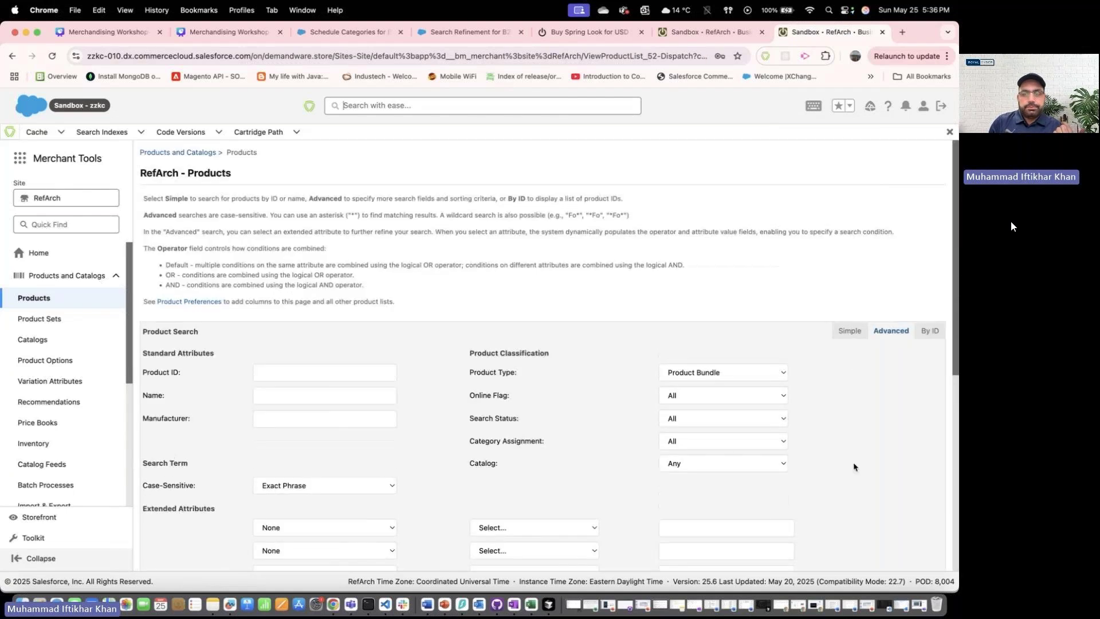
{"action": "scroll", "coordinate": [854, 463], "scroll_direction": "down", "scroll_amount": 6}
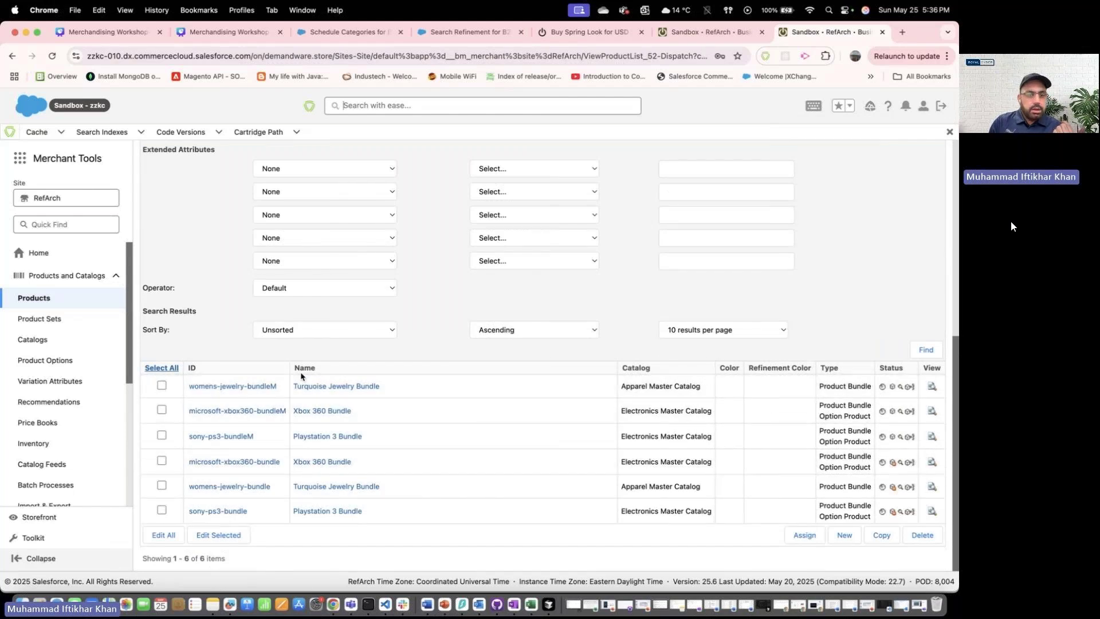
Open the womens-jewelry-bundleM product in a new browser tab and view its bundled products.
{"action": "right_click", "coordinate": [238, 386]}
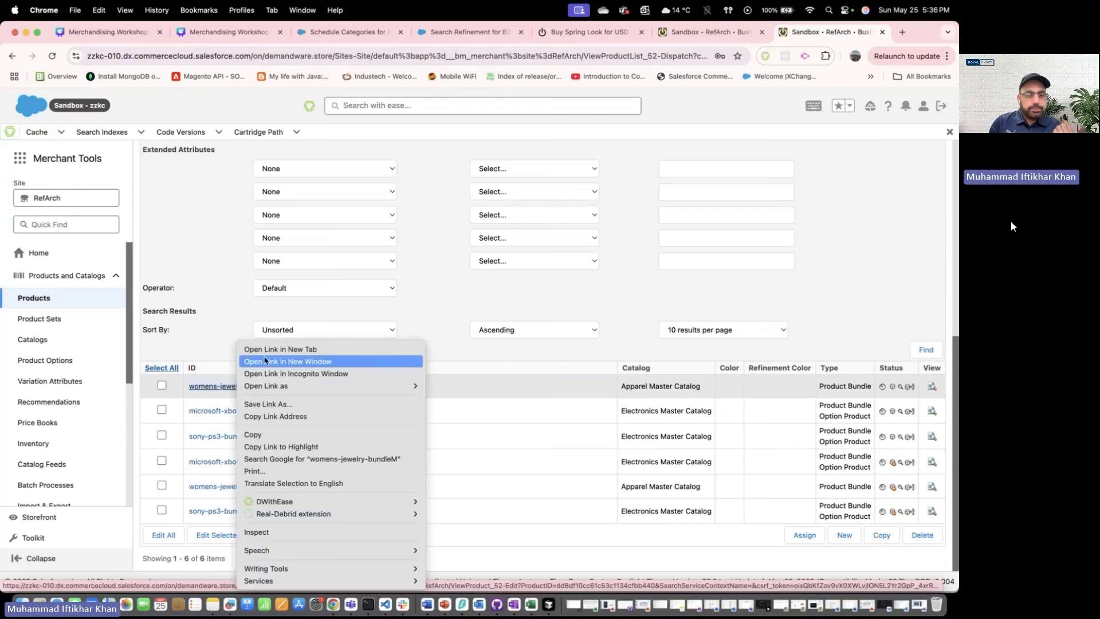
{"action": "left_click", "coordinate": [284, 349]}
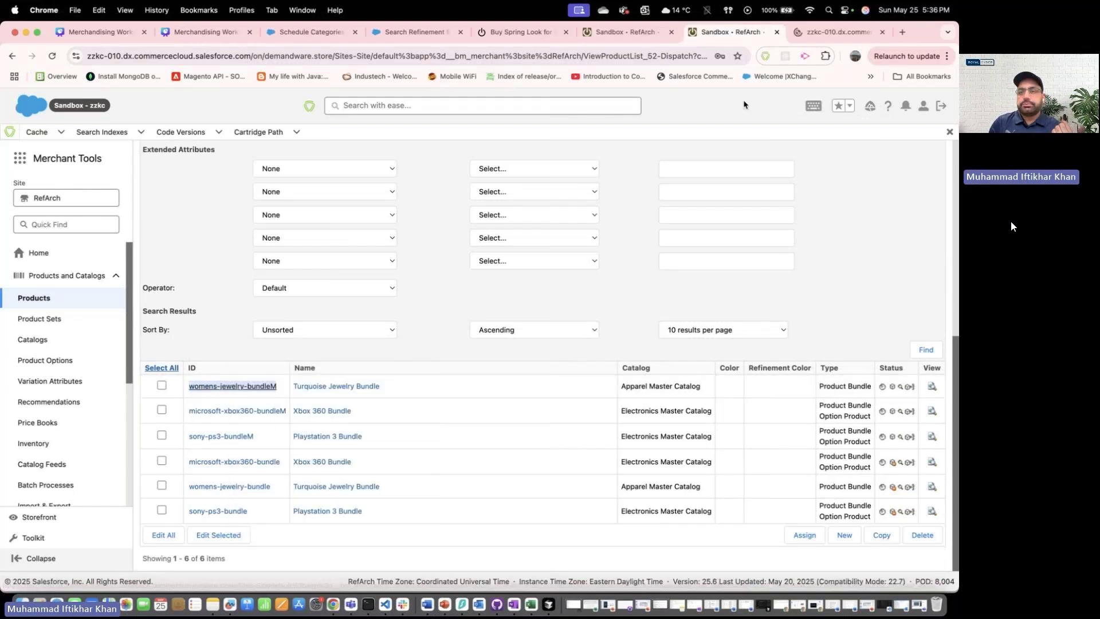
{"action": "left_click", "coordinate": [814, 34]}
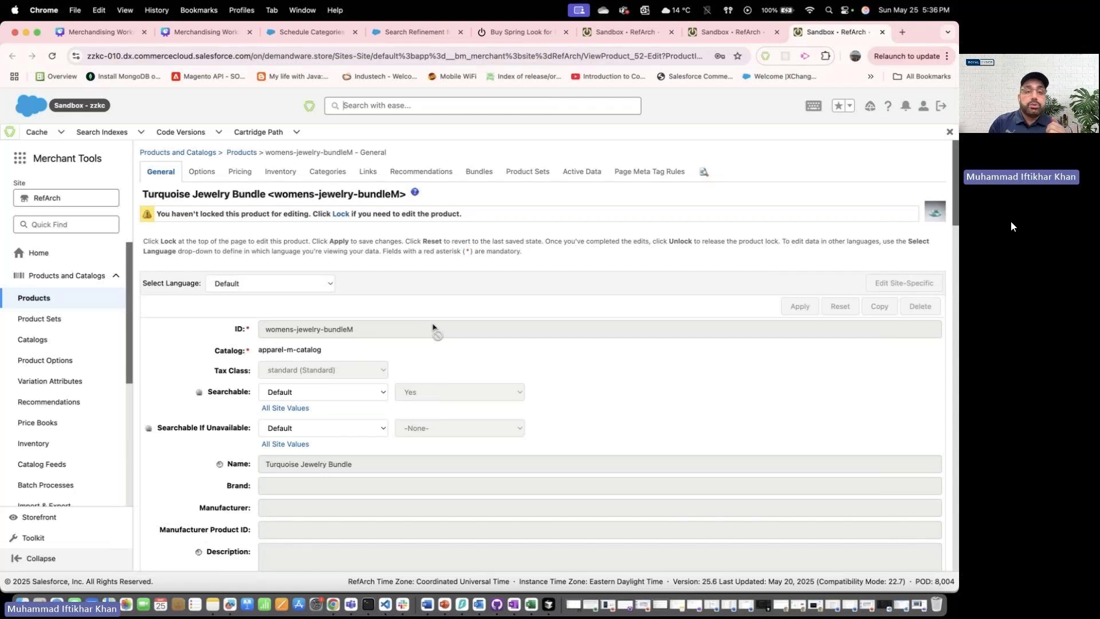
{"action": "left_click", "coordinate": [483, 176]}
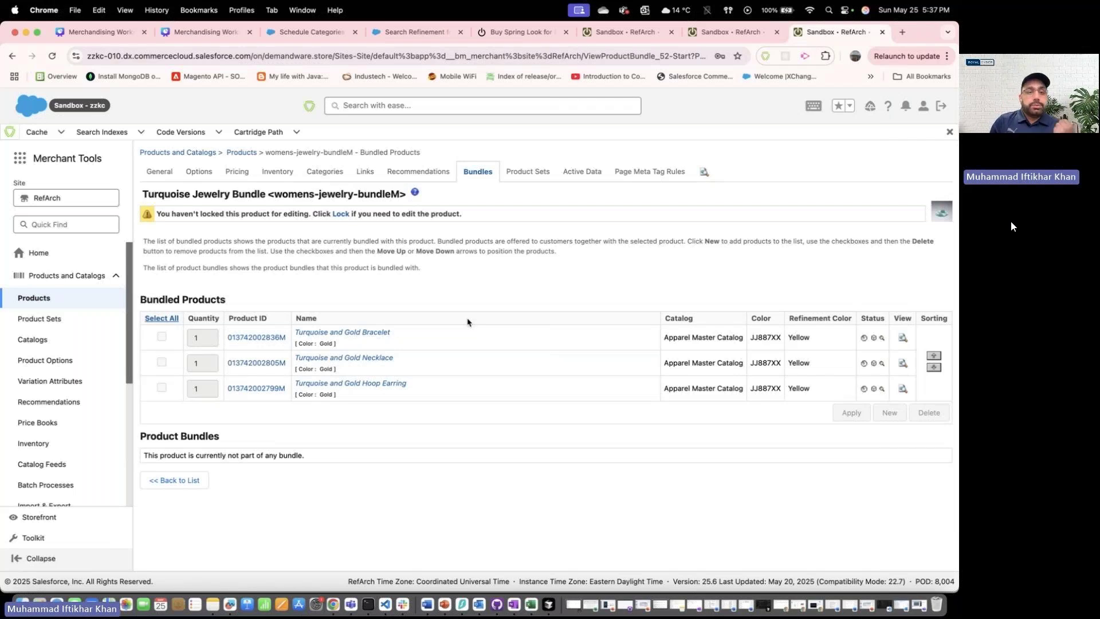
Return to the product search, find products with Product Type set to Product Set, and review the listed sets.
{"action": "left_click", "coordinate": [47, 298]}
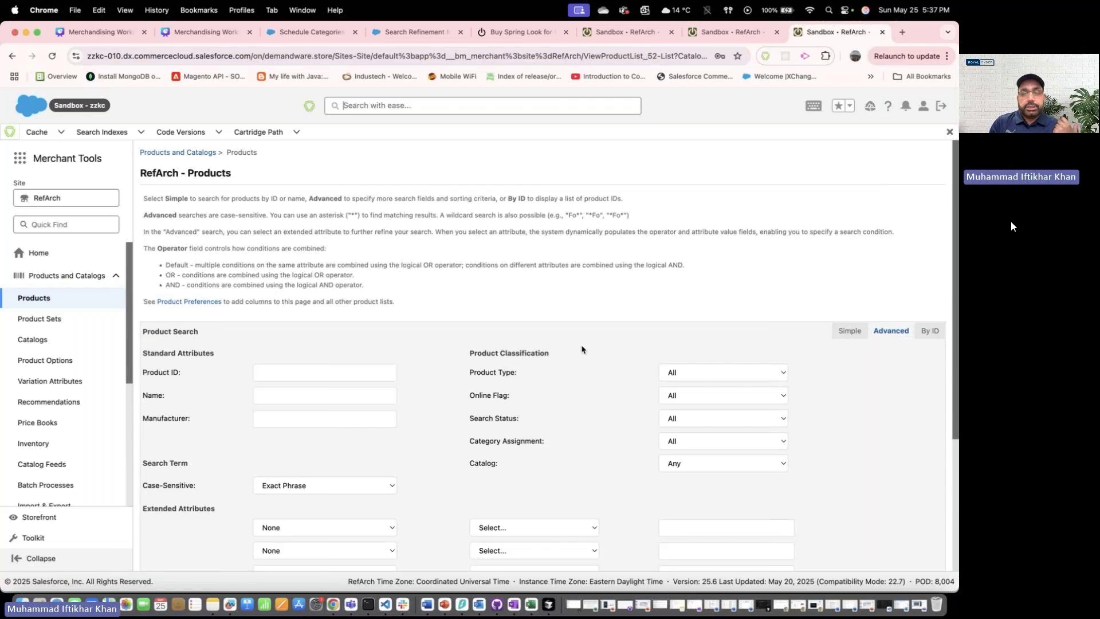
{"action": "left_click", "coordinate": [709, 373]}
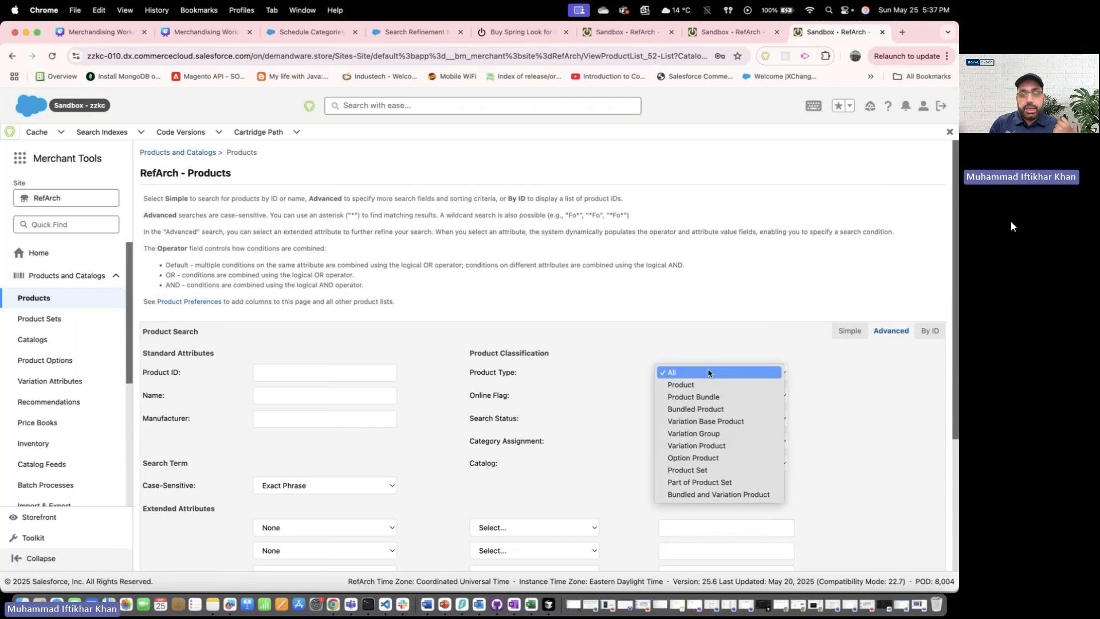
{"action": "left_click", "coordinate": [708, 469]}
{"action": "scroll", "coordinate": [848, 413], "scroll_direction": "down", "scroll_amount": 5}
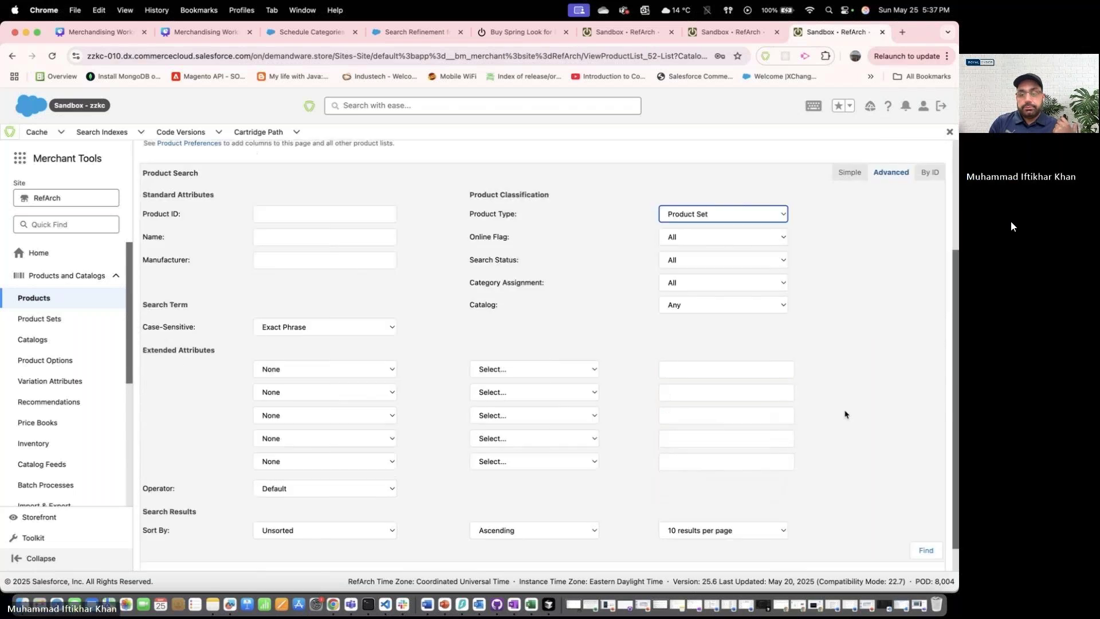
{"action": "left_click", "coordinate": [927, 519]}
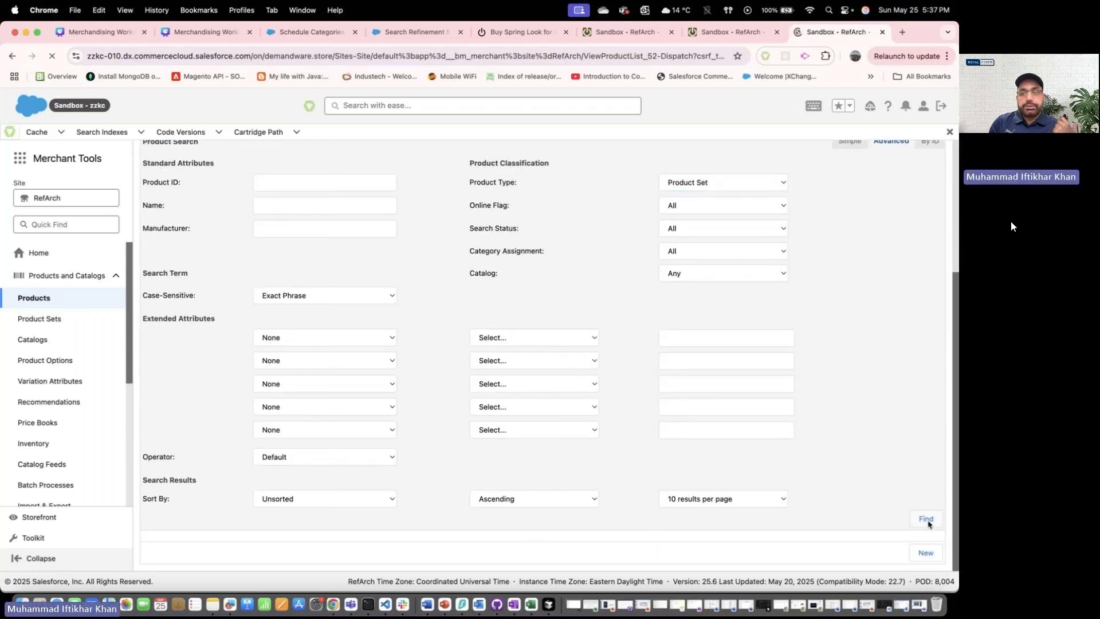
{"action": "scroll", "coordinate": [834, 415], "scroll_direction": "down", "scroll_amount": 7}
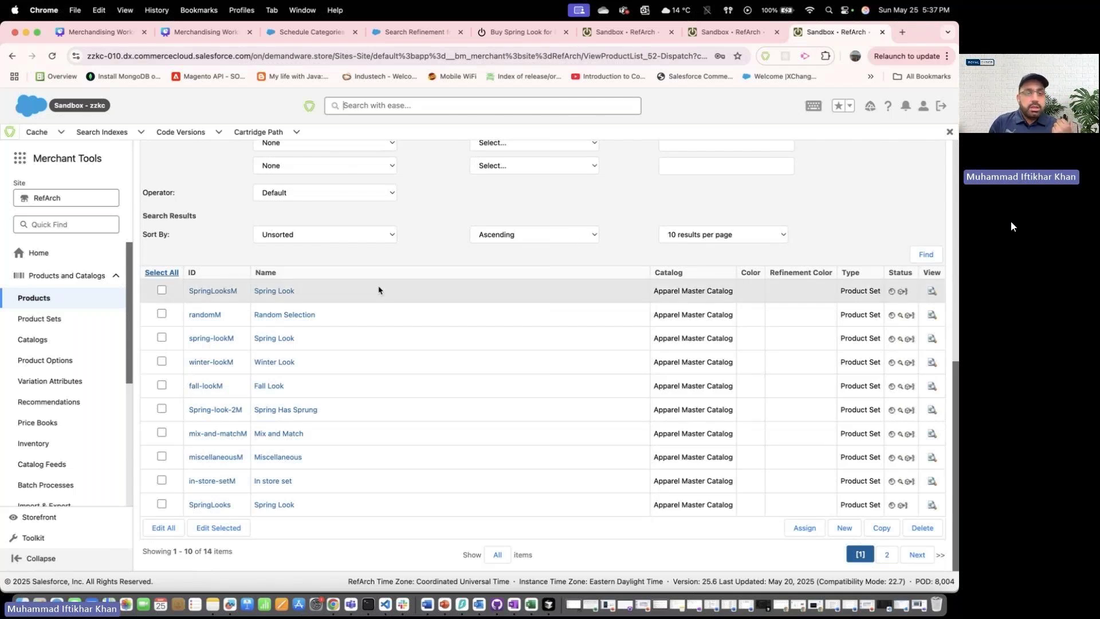
Open the SpringLooksM product set in a new browser tab and review its general attributes.
{"action": "right_click", "coordinate": [211, 292]}
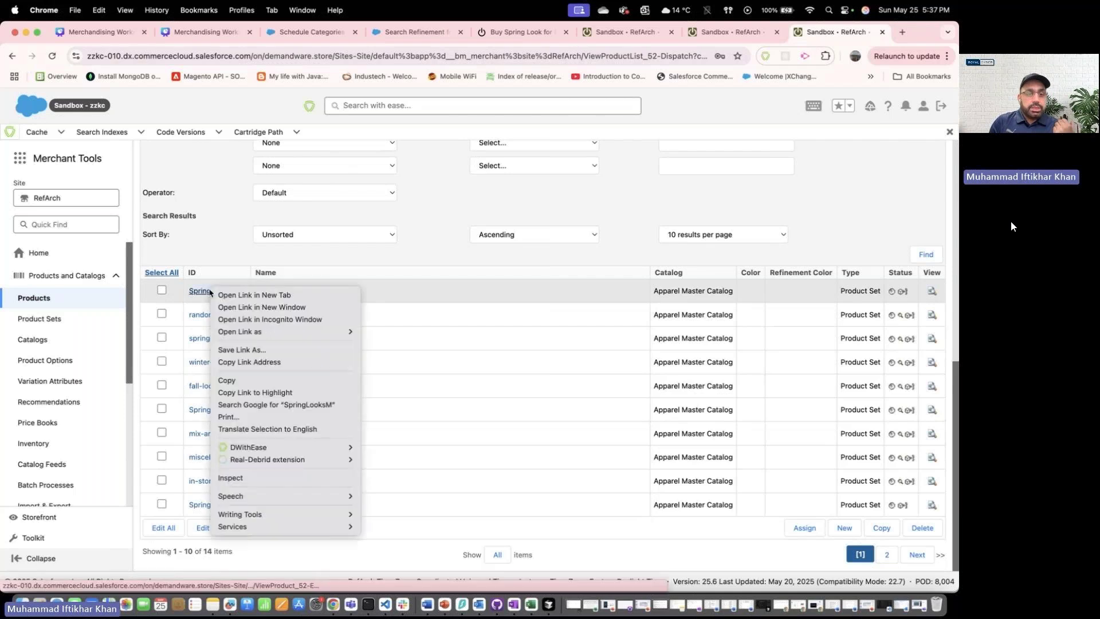
{"action": "left_click", "coordinate": [254, 295]}
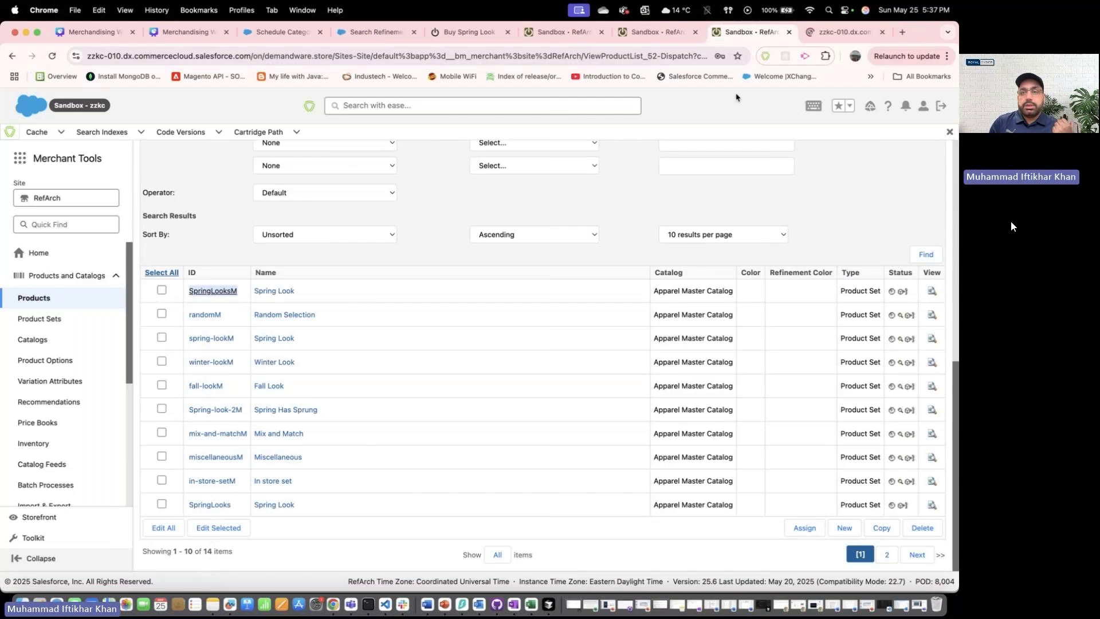
{"action": "left_click", "coordinate": [836, 32]}
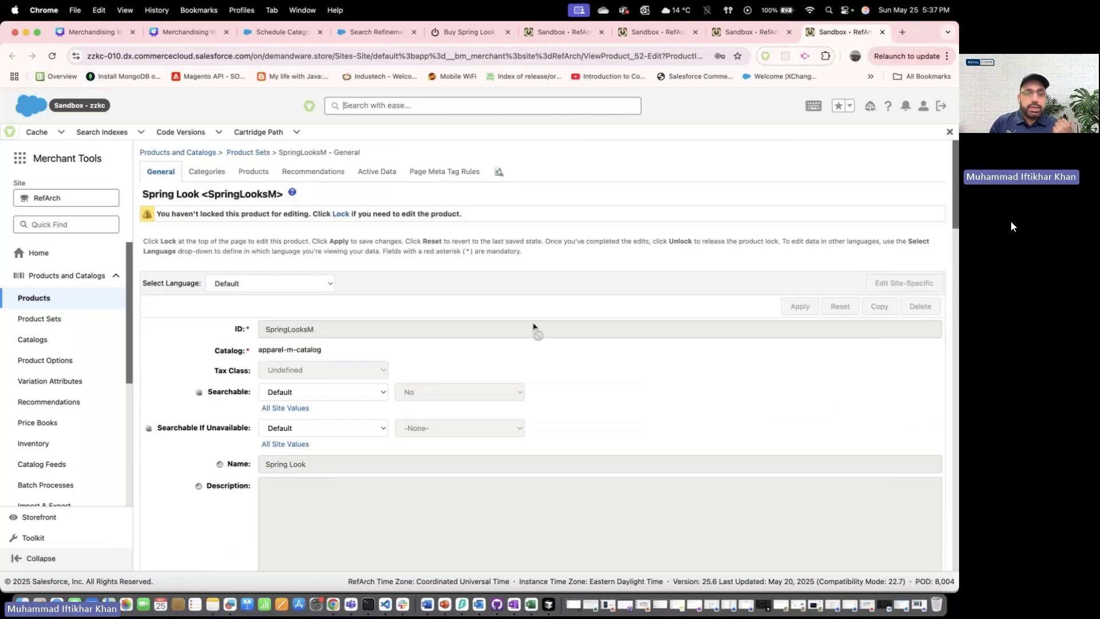
{"action": "scroll", "coordinate": [370, 393], "scroll_direction": "down", "scroll_amount": 10}
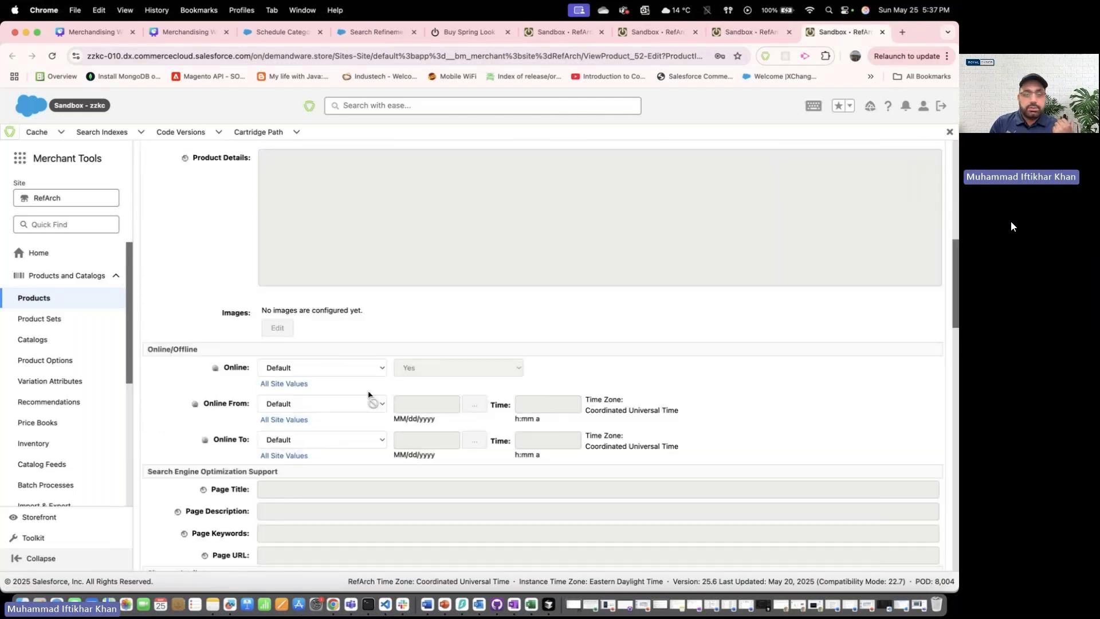
{"action": "scroll", "coordinate": [370, 394], "scroll_direction": "down", "scroll_amount": 10}
{"action": "scroll", "coordinate": [371, 394], "scroll_direction": "up", "scroll_amount": 20}
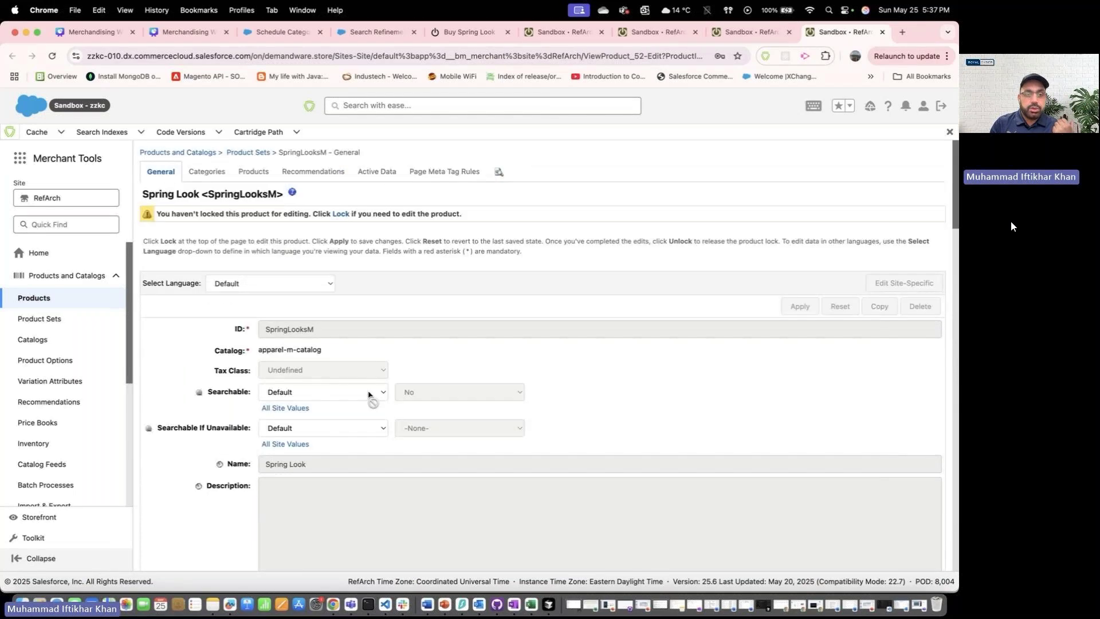
{"action": "scroll", "coordinate": [369, 394], "scroll_direction": "down", "scroll_amount": 15}
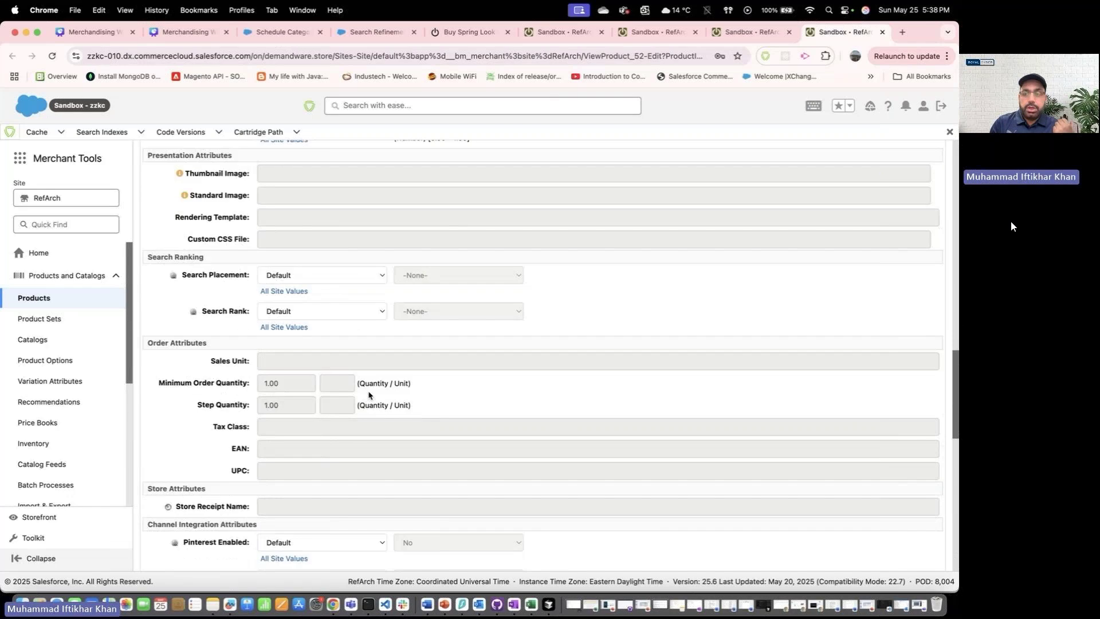
{"action": "scroll", "coordinate": [369, 394], "scroll_direction": "up", "scroll_amount": 15}
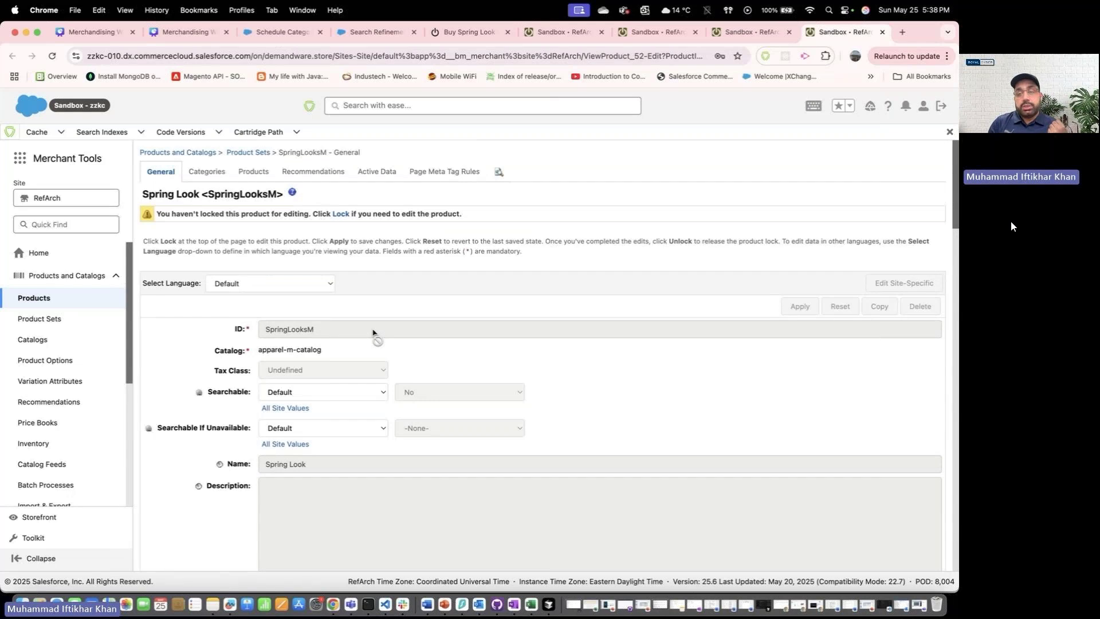
View the products belonging to the SpringLooksM set and open the site's Product Sets search page.
{"action": "left_click", "coordinate": [256, 173]}
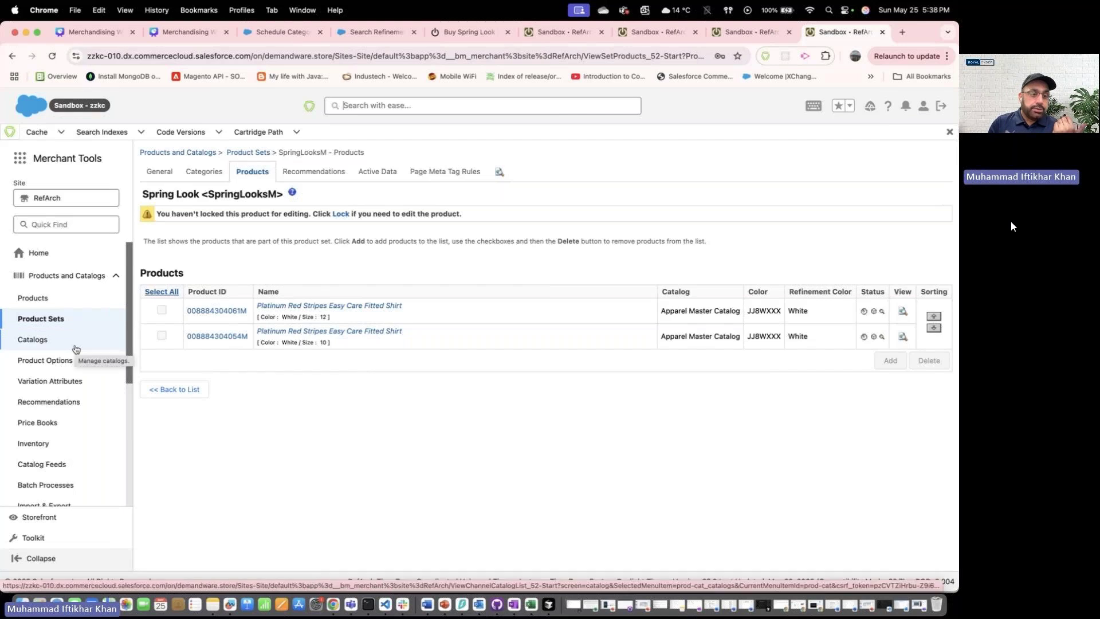
{"action": "scroll", "coordinate": [76, 349], "scroll_direction": "down", "scroll_amount": 1}
{"action": "scroll", "coordinate": [74, 346], "scroll_direction": "up", "scroll_amount": 1}
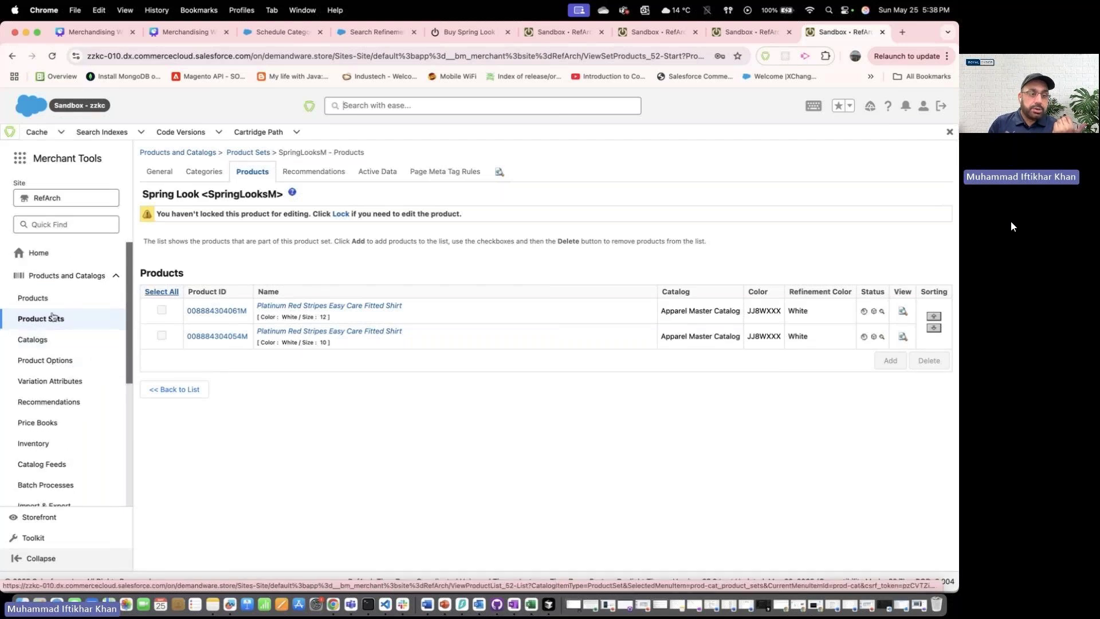
{"action": "left_click", "coordinate": [36, 319]}
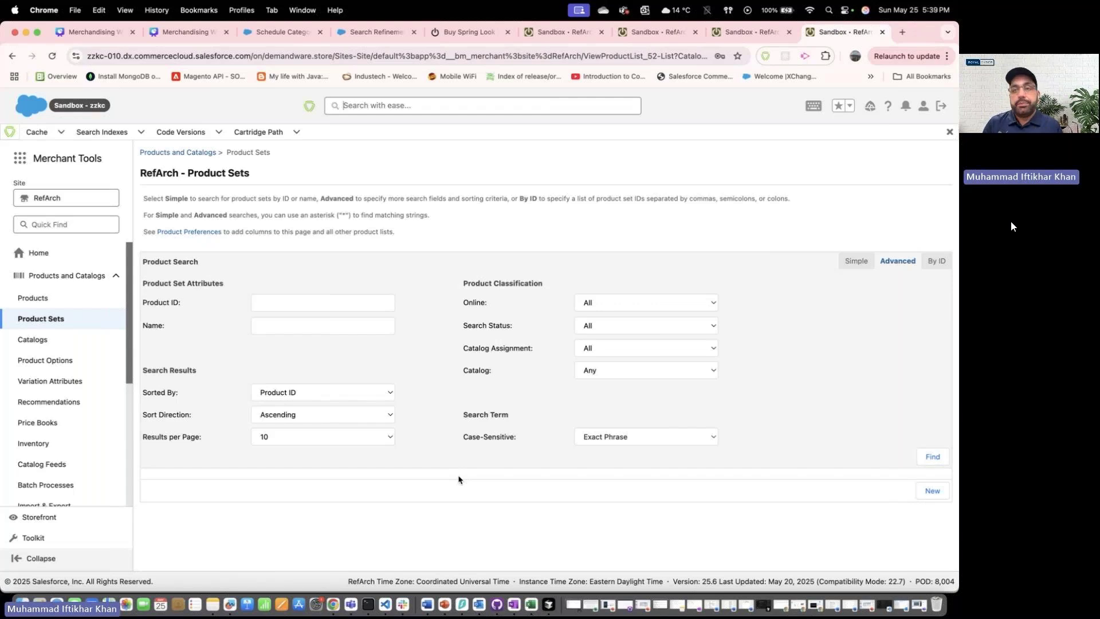
Switch to the storefront's Spring Look page and examine how each product in the set is presented with its own options and price.
{"action": "left_click", "coordinate": [752, 34]}
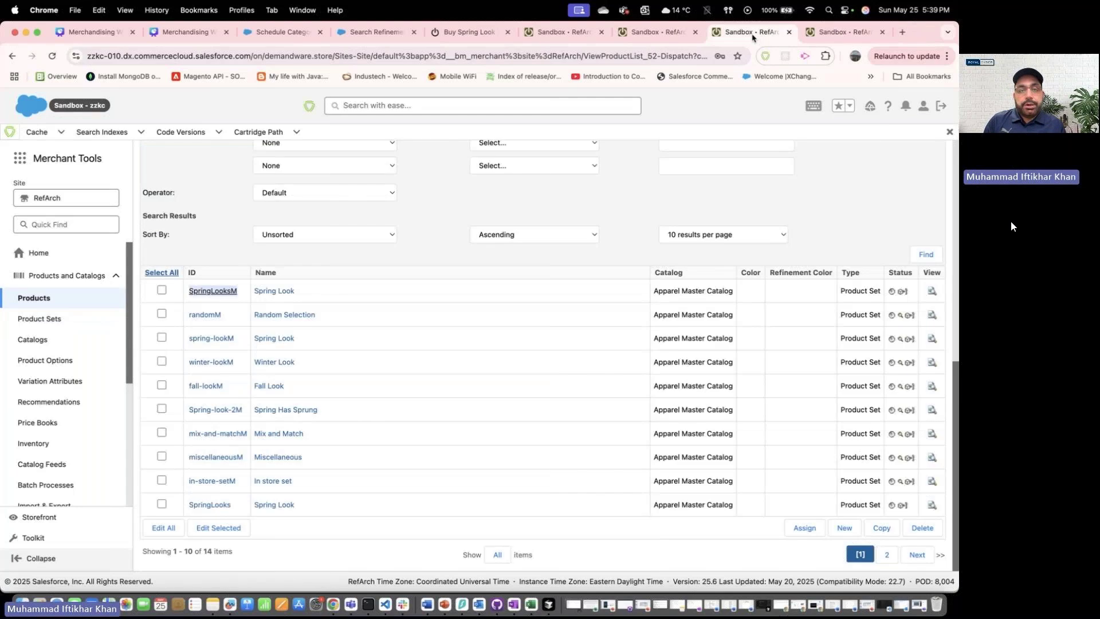
{"action": "left_click", "coordinate": [465, 34]}
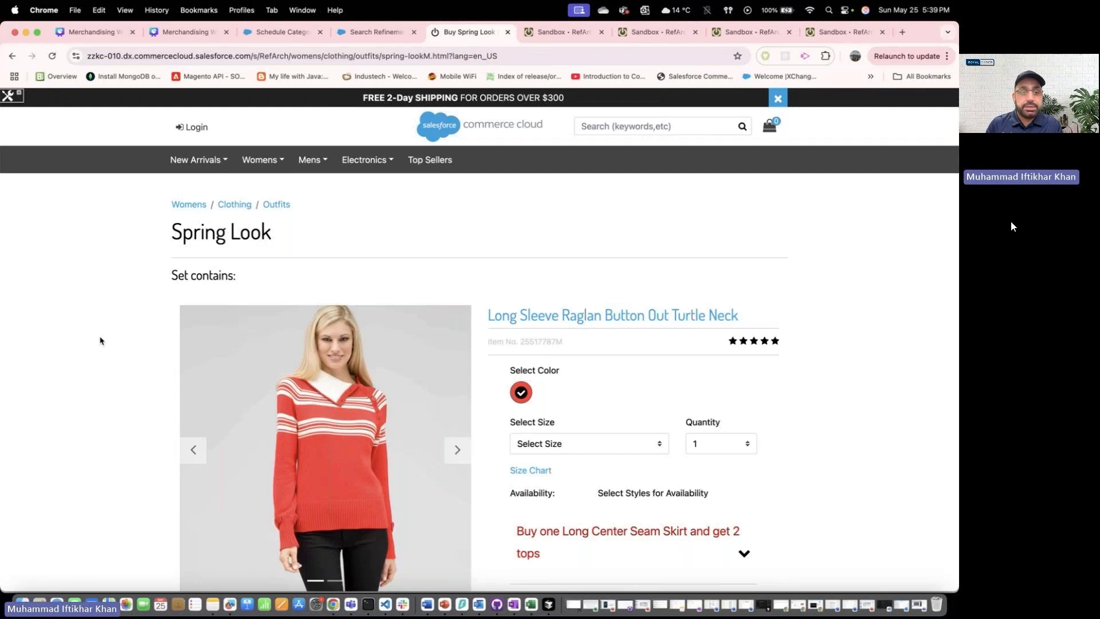
{"action": "scroll", "coordinate": [271, 370], "scroll_direction": "down", "scroll_amount": 4}
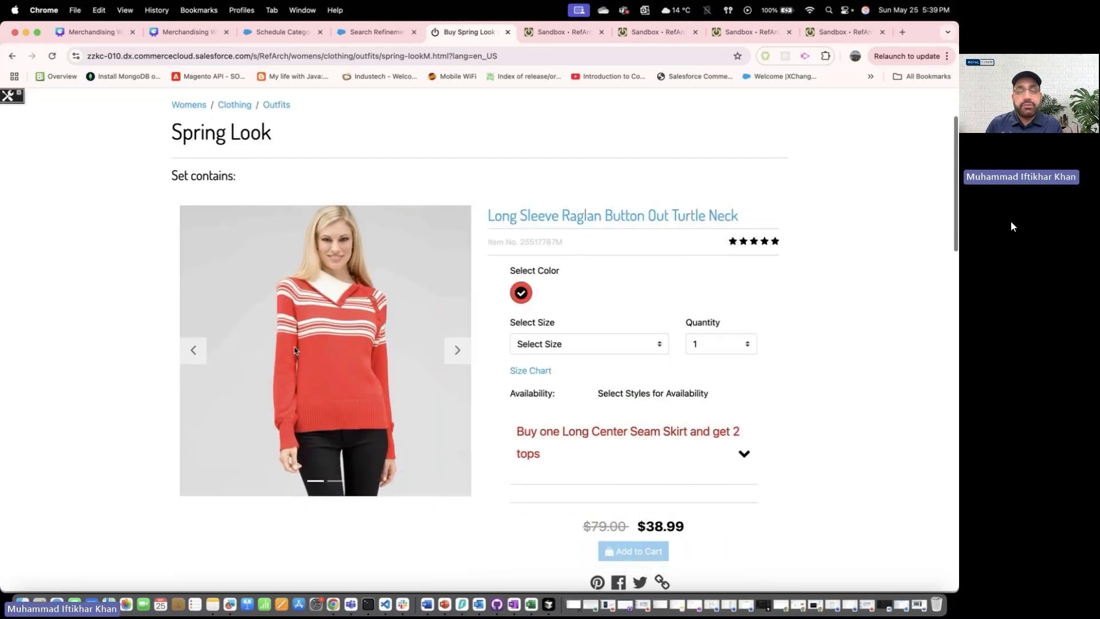
{"action": "scroll", "coordinate": [218, 412], "scroll_direction": "down", "scroll_amount": 15}
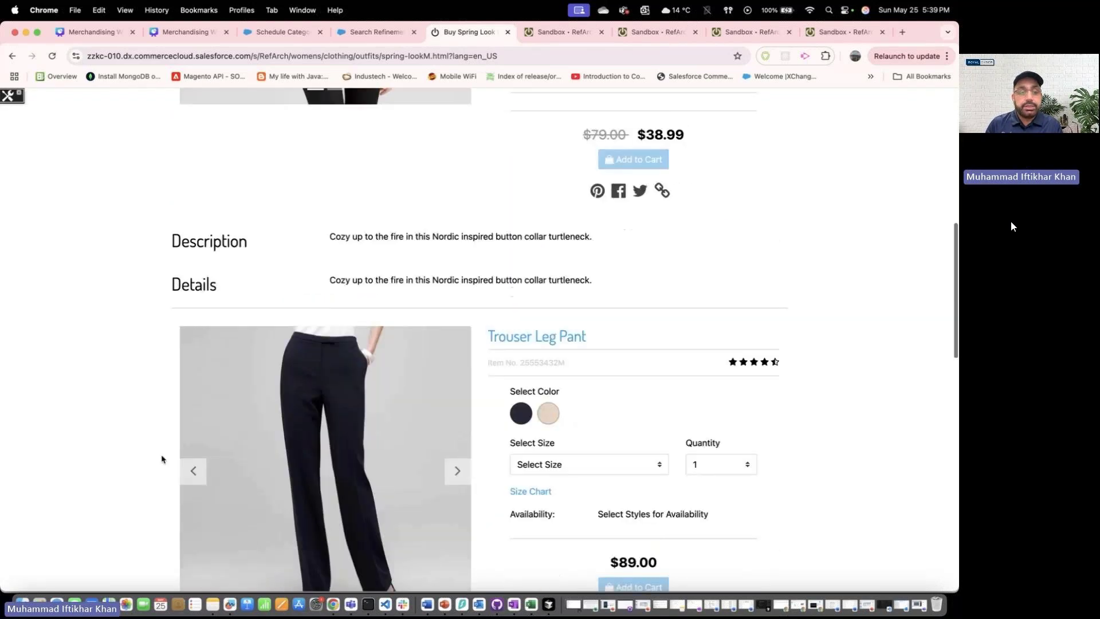
{"action": "scroll", "coordinate": [217, 434], "scroll_direction": "down", "scroll_amount": 20}
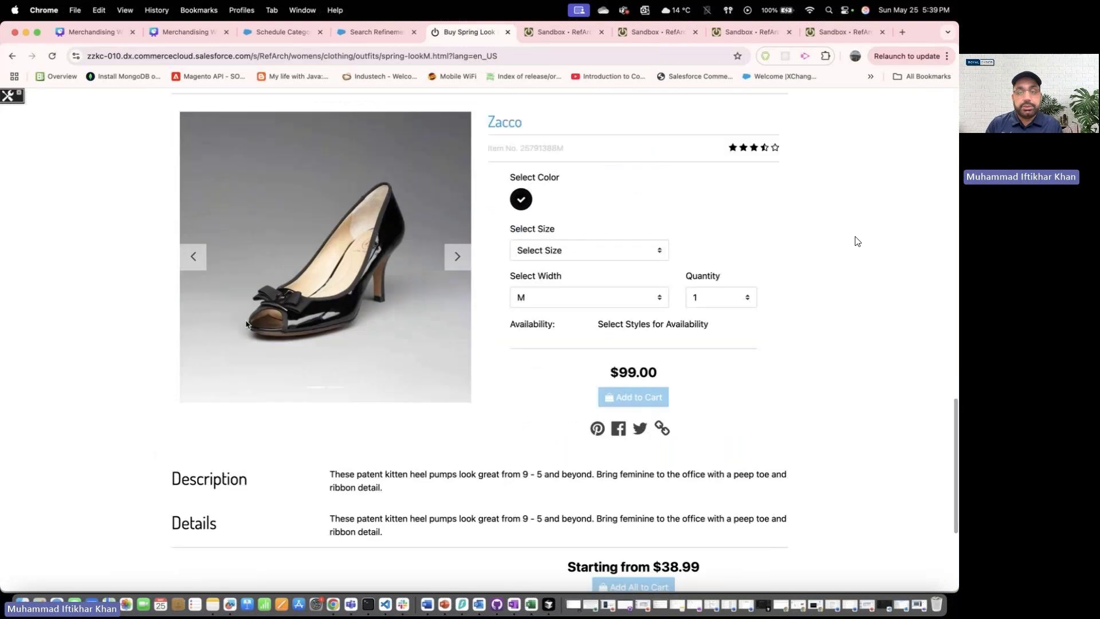
{"action": "scroll", "coordinate": [113, 316], "scroll_direction": "up", "scroll_amount": 20}
{"action": "scroll", "coordinate": [114, 316], "scroll_direction": "down", "scroll_amount": 3}
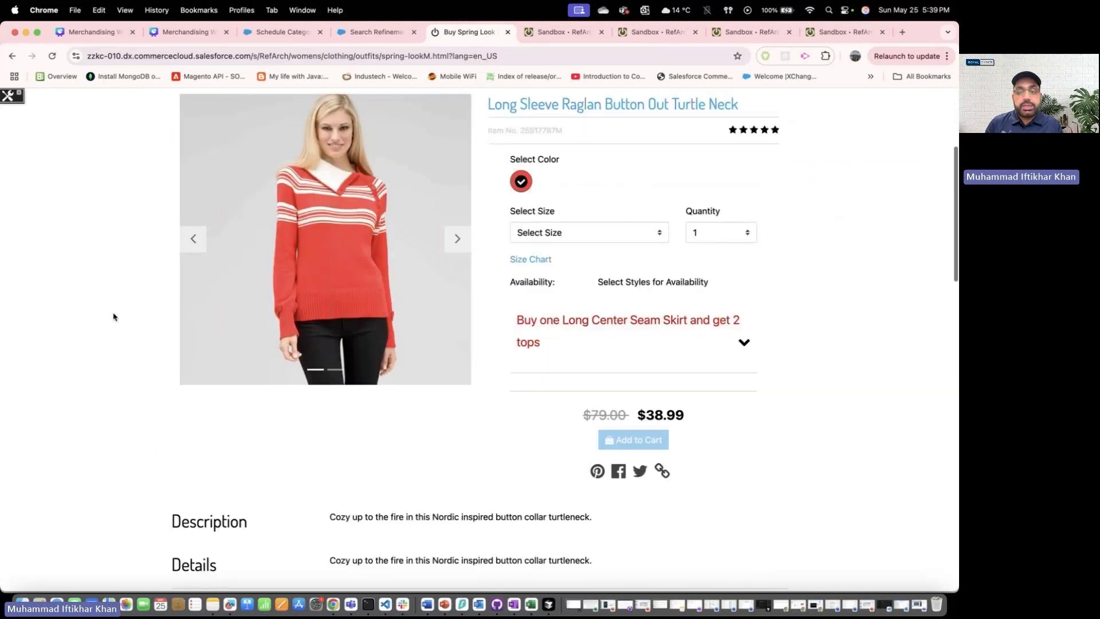
{"action": "scroll", "coordinate": [114, 316], "scroll_direction": "down", "scroll_amount": 3}
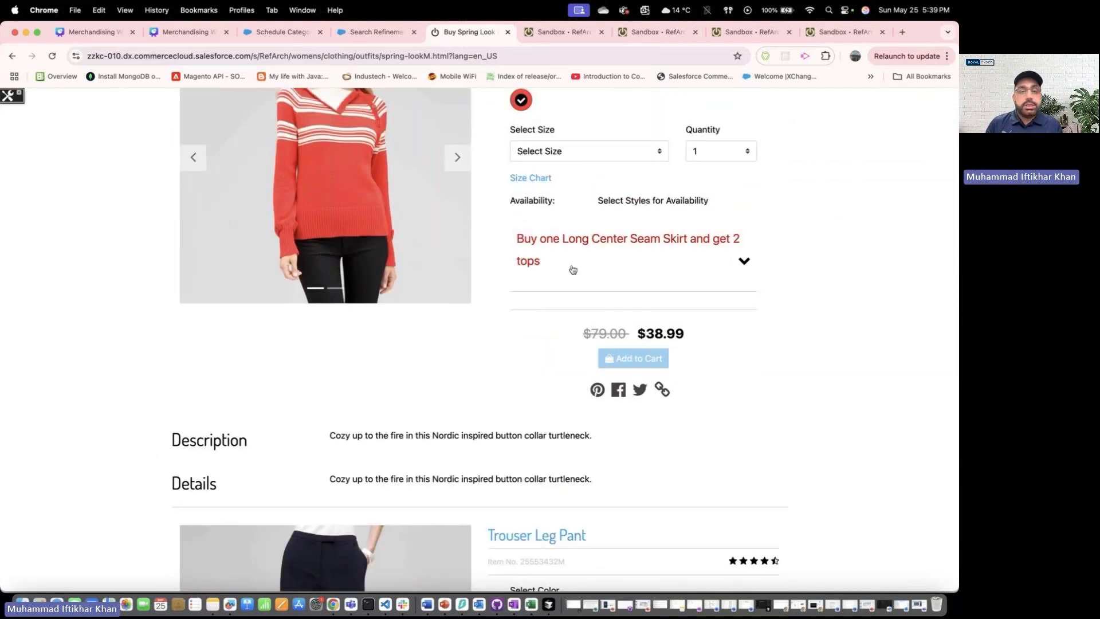
{"action": "scroll", "coordinate": [563, 271], "scroll_direction": "up", "scroll_amount": 2}
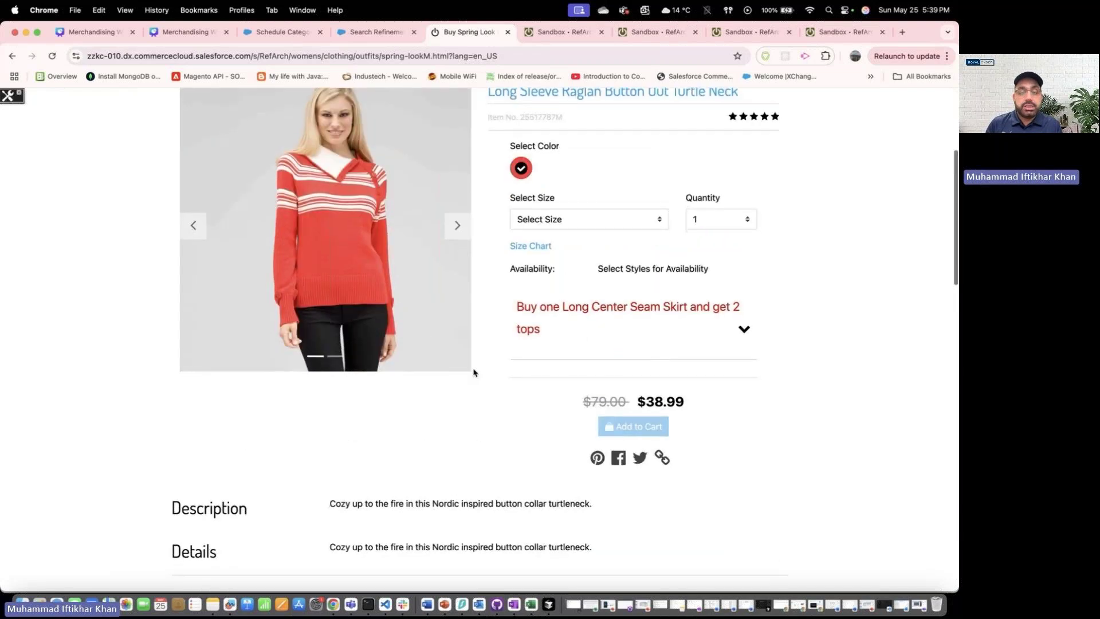
{"action": "scroll", "coordinate": [476, 372], "scroll_direction": "down", "scroll_amount": 13}
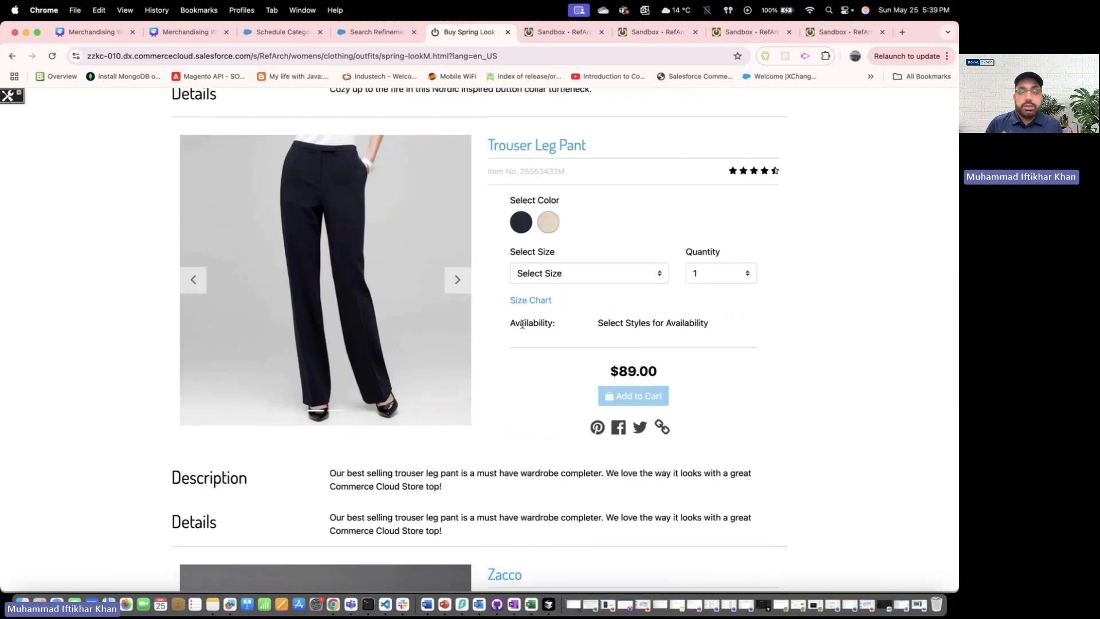
{"action": "scroll", "coordinate": [560, 376], "scroll_direction": "down", "scroll_amount": 10}
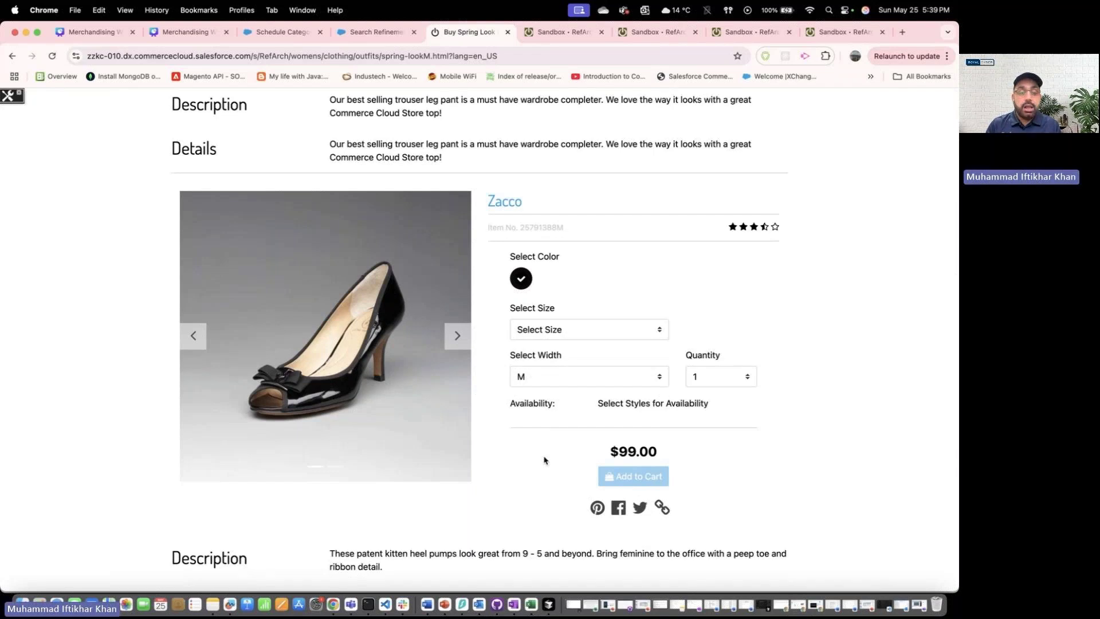
Review the rest of the Spring Look set page, including the Zacco shoe and the option to add the whole set to the cart.
{"action": "scroll", "coordinate": [545, 460], "scroll_direction": "down", "scroll_amount": 3}
{"action": "scroll", "coordinate": [544, 460], "scroll_direction": "down", "scroll_amount": 2}
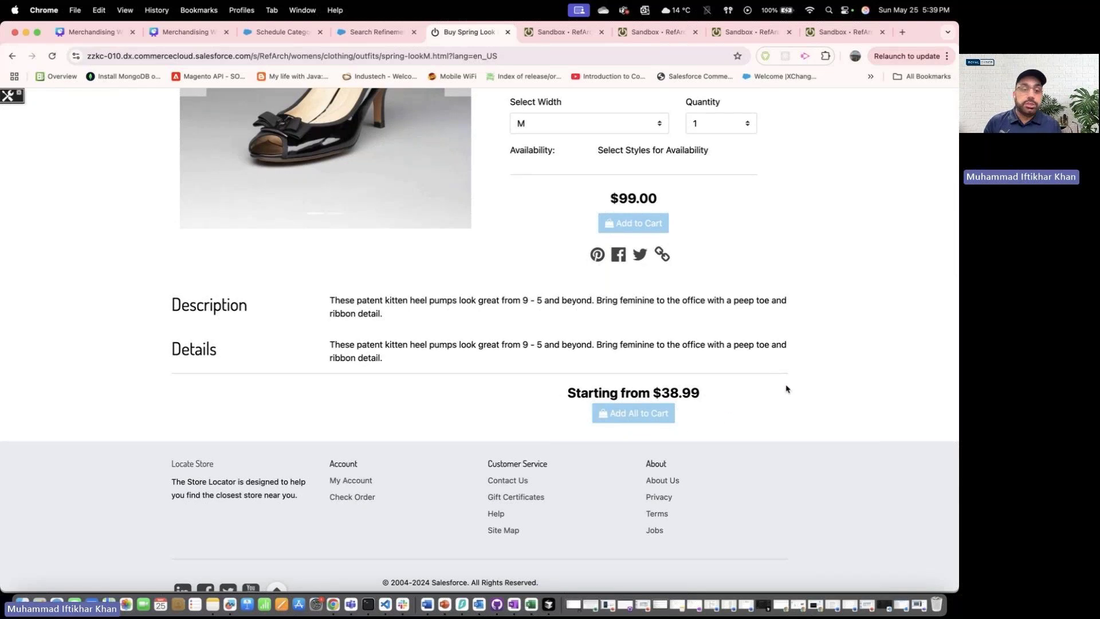
{"action": "scroll", "coordinate": [837, 331], "scroll_direction": "up", "scroll_amount": 10}
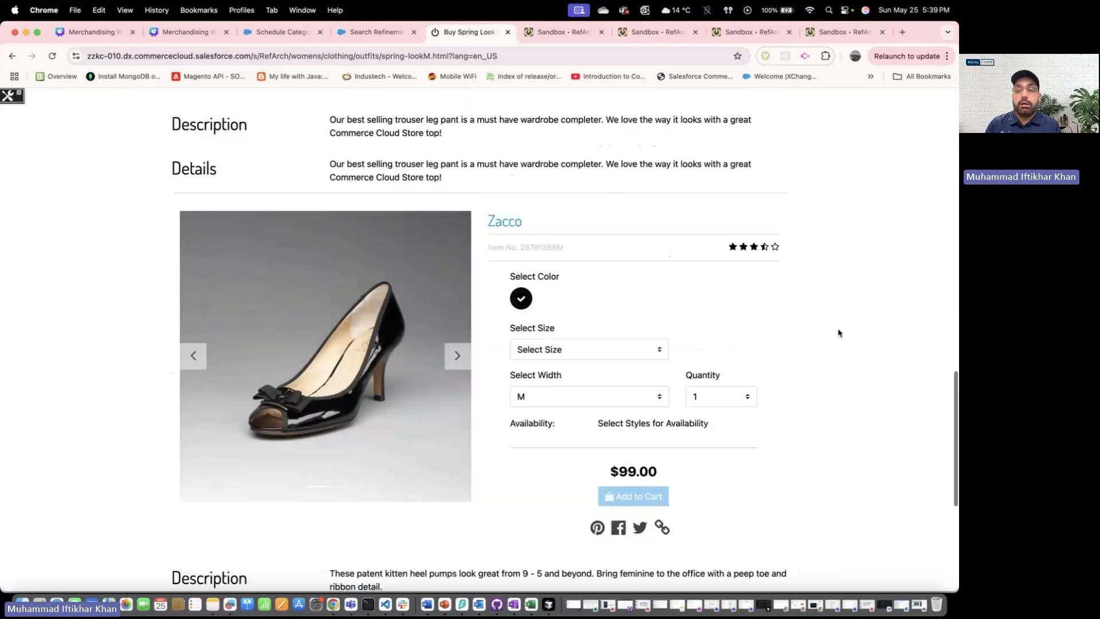
{"action": "scroll", "coordinate": [839, 333], "scroll_direction": "up", "scroll_amount": 1}
{"action": "scroll", "coordinate": [838, 333], "scroll_direction": "up", "scroll_amount": 10}
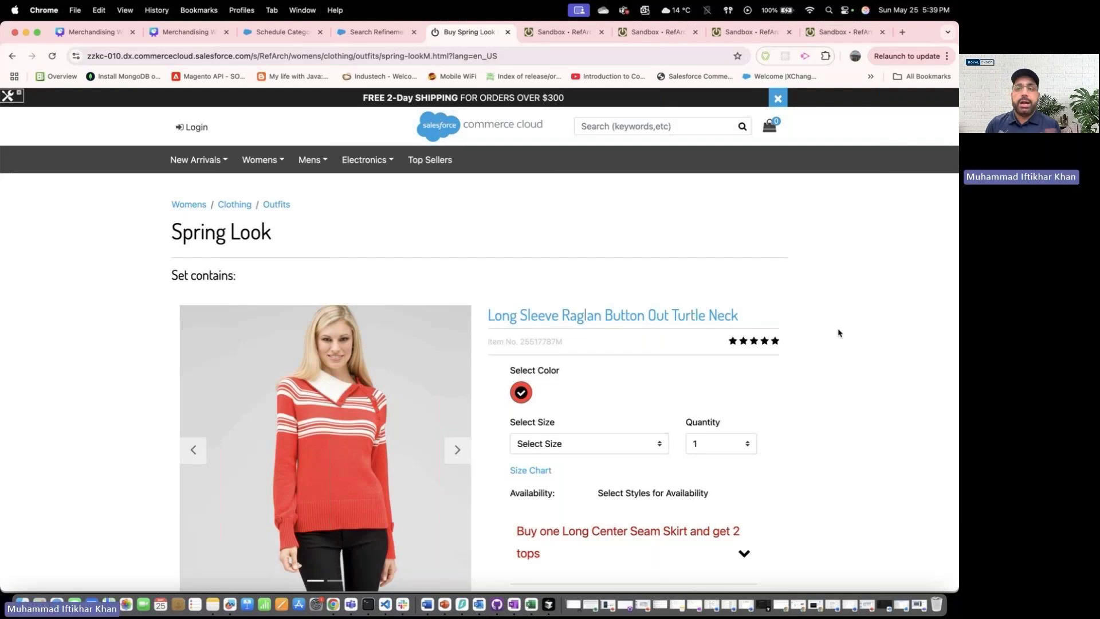
Switch back to the RefArch Product Sets page in Business Manager and open Import & Export for Products and Catalogs.
{"action": "left_click", "coordinate": [836, 35]}
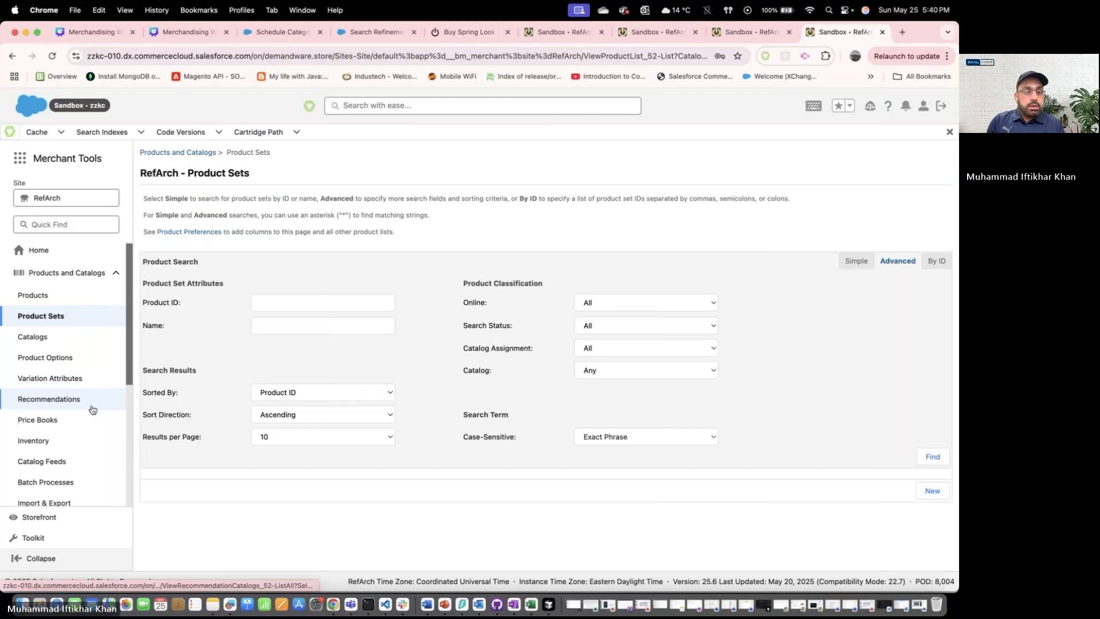
{"action": "scroll", "coordinate": [92, 408], "scroll_direction": "down", "scroll_amount": 5}
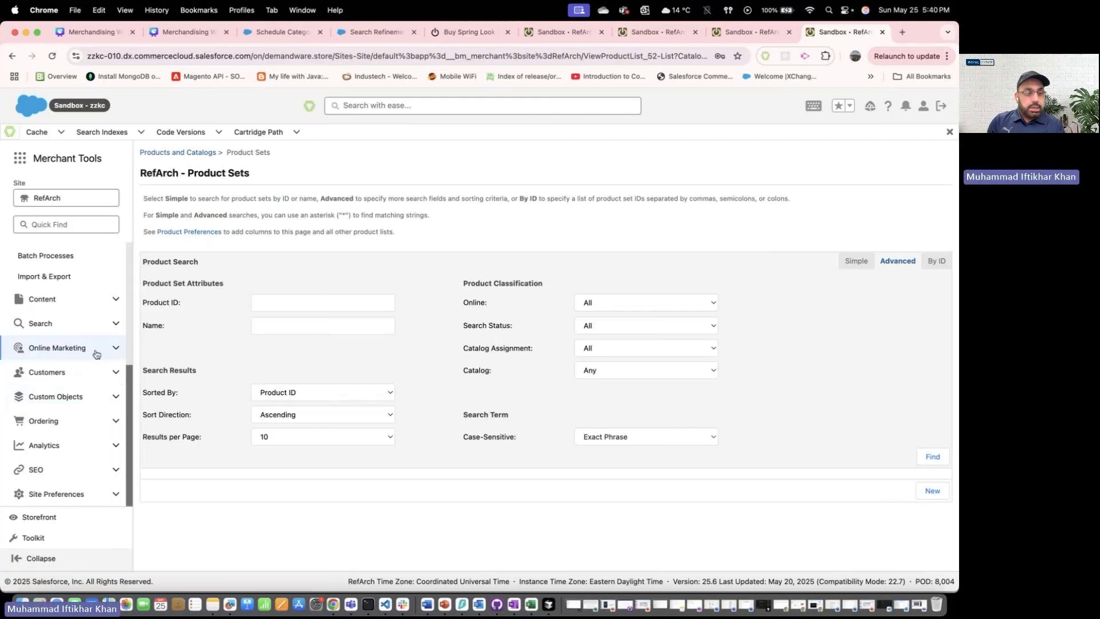
{"action": "scroll", "coordinate": [95, 355], "scroll_direction": "up", "scroll_amount": 2}
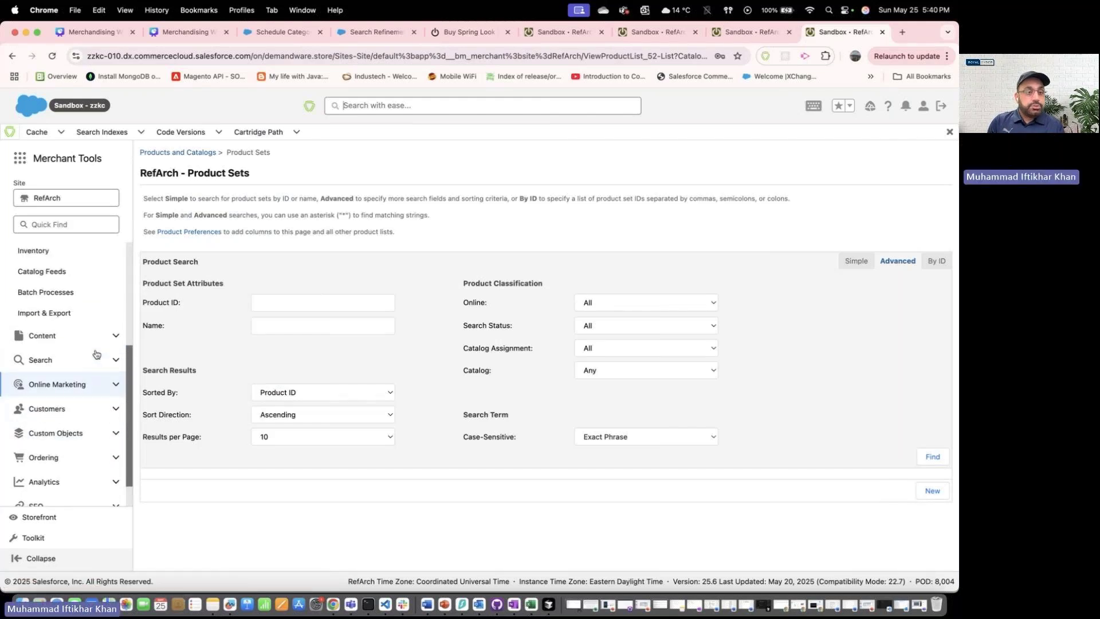
{"action": "left_click", "coordinate": [58, 322]}
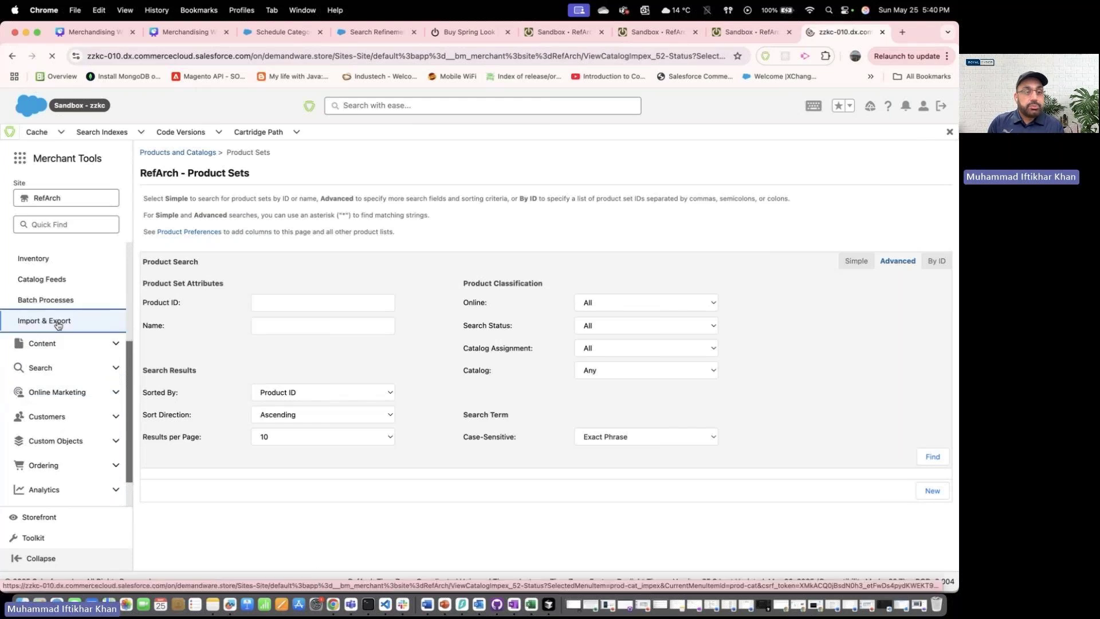